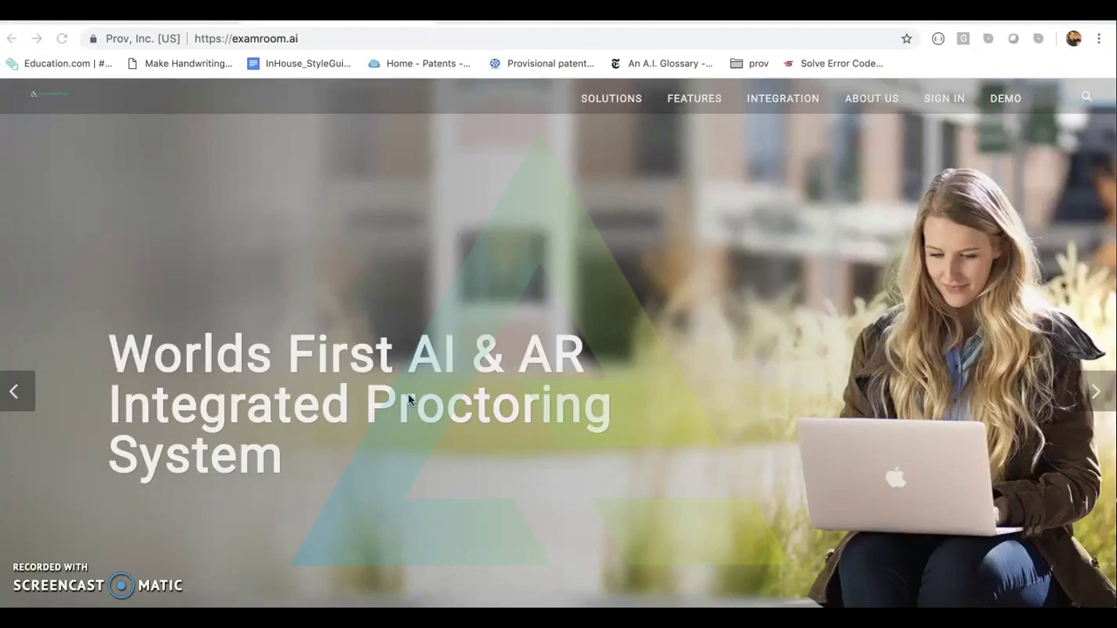
Open the ExamRoom.AI Sign In page from the home page's top navigation bar.
left_click(513, 352)
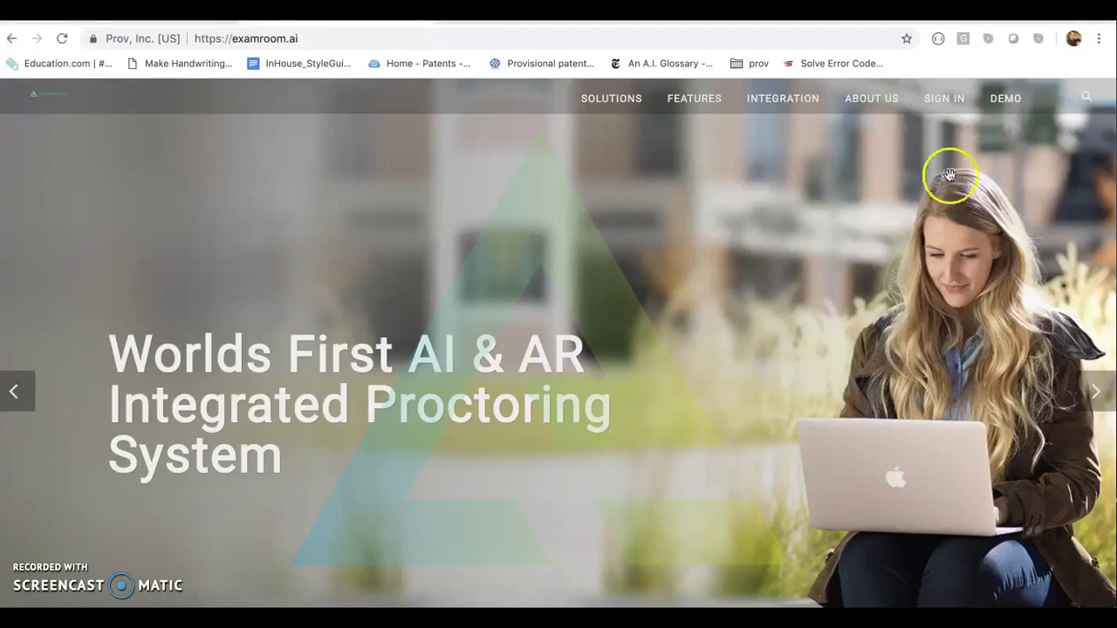
left_click(943, 99)
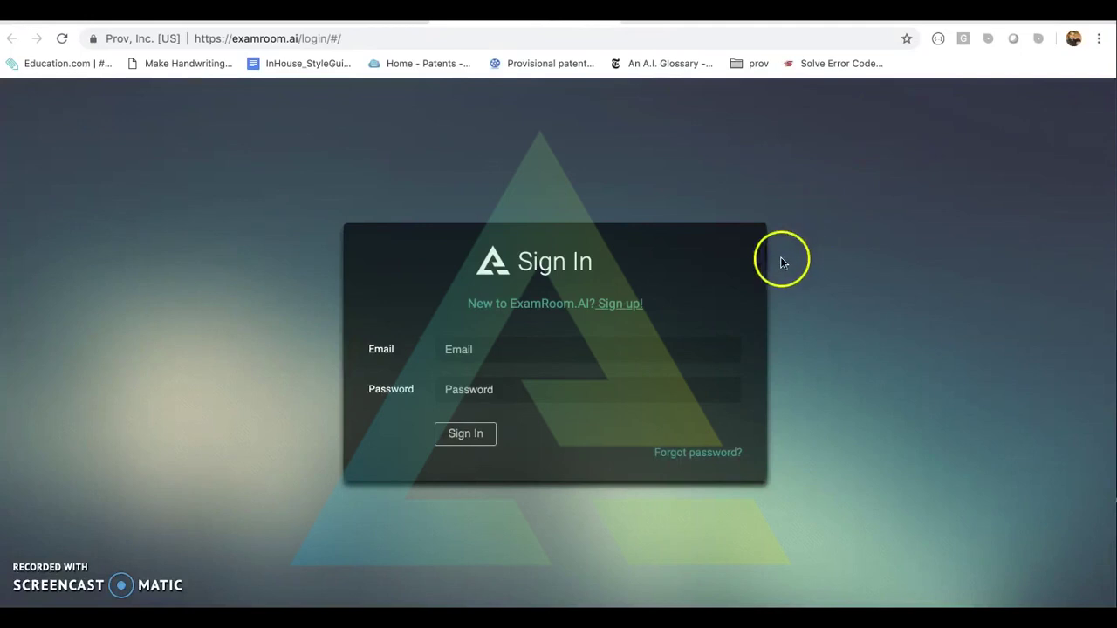
Sign in with the demo account's email and password, choosing the Client role.
left_click(460, 350)
type("demo")
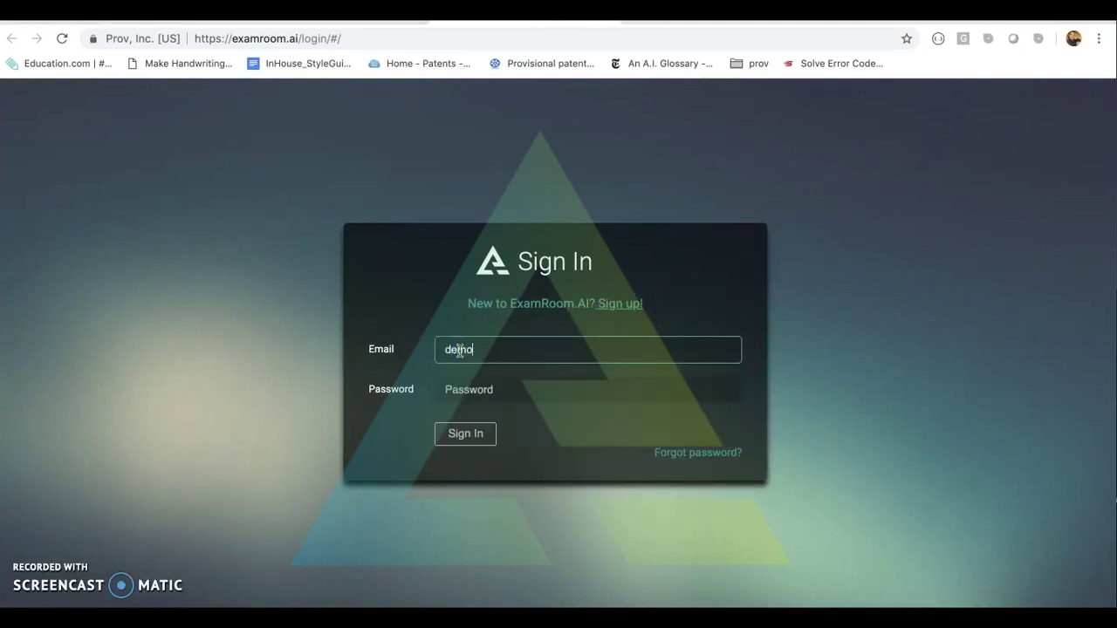
key("Tab")
type("demo12")
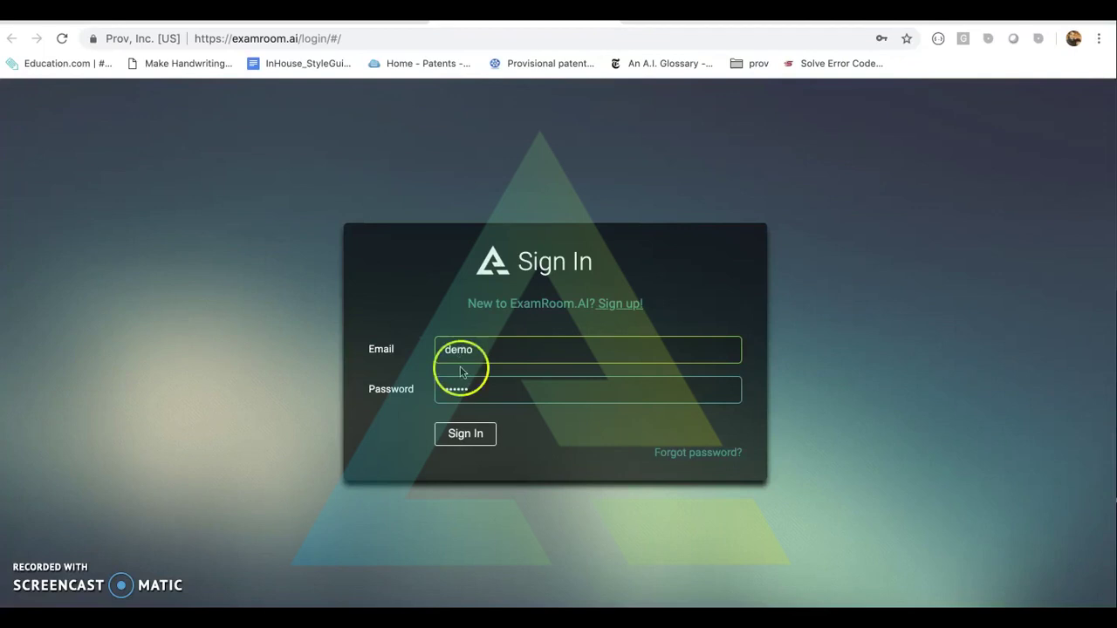
left_click(467, 436)
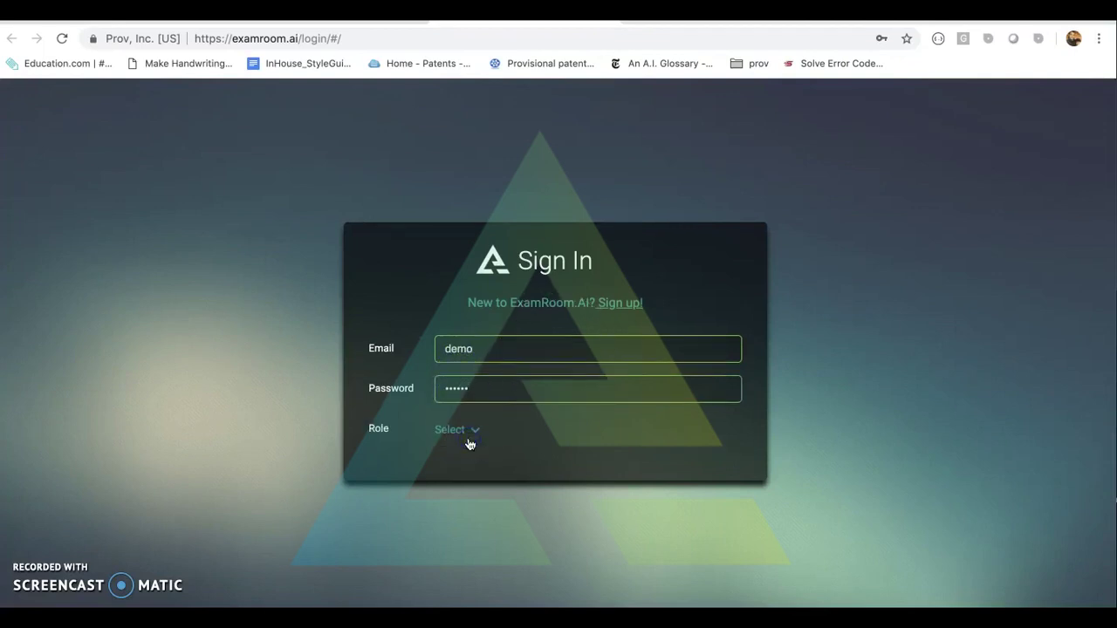
mouse_move(458, 432)
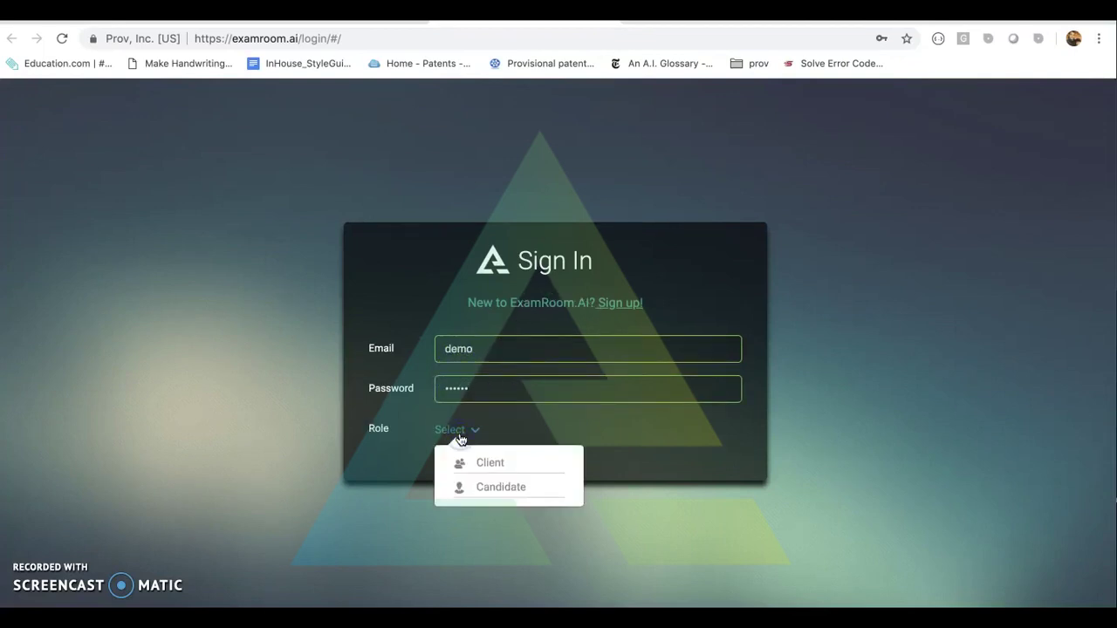
left_click(482, 449)
left_click(507, 469)
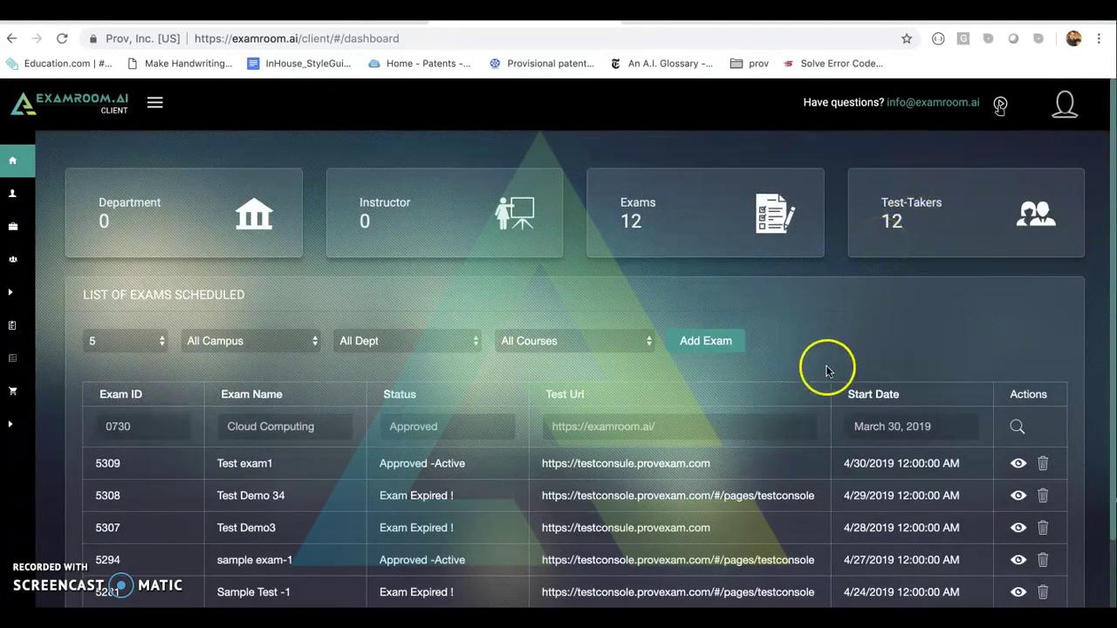
Start a new exam with Add Exam above the List of Exams Scheduled table.
scroll(796, 428, "down", 2)
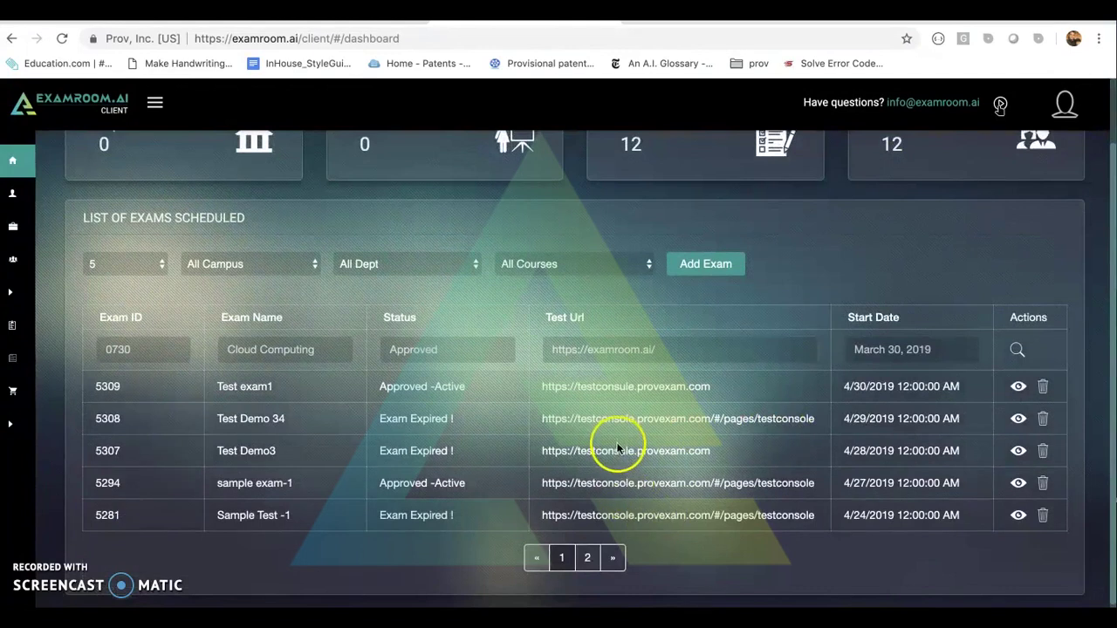
scroll(657, 439, "up", 2)
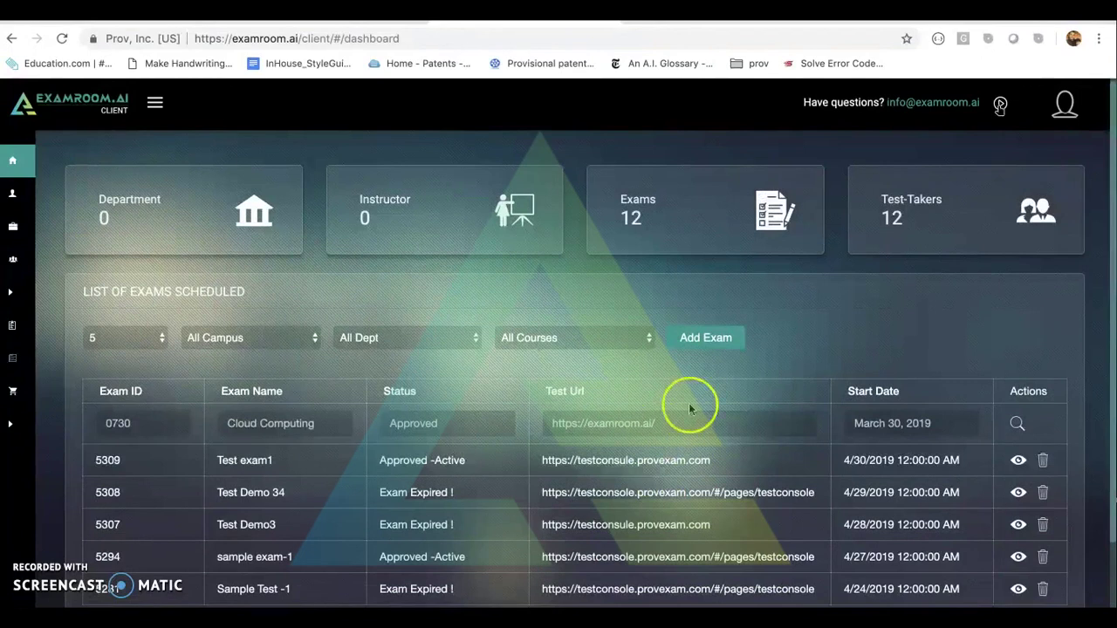
left_click(708, 347)
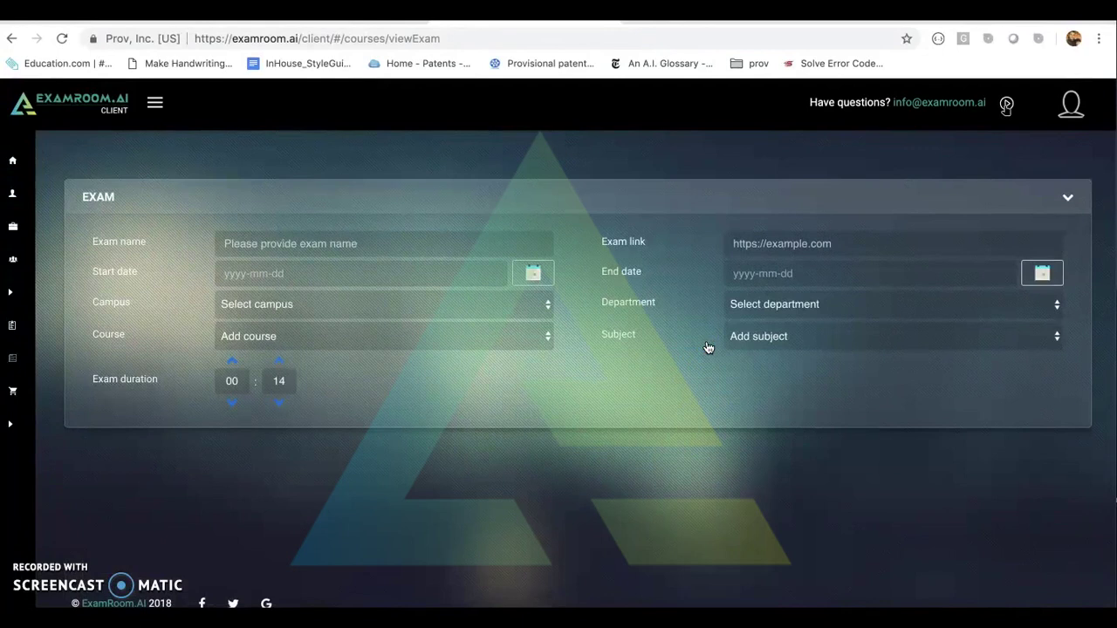
Name the exam 'Exam 3', fill the testconsule.provexam.com link, and set dates 2019-04-29 to 2019-04-30.
left_click(357, 246)
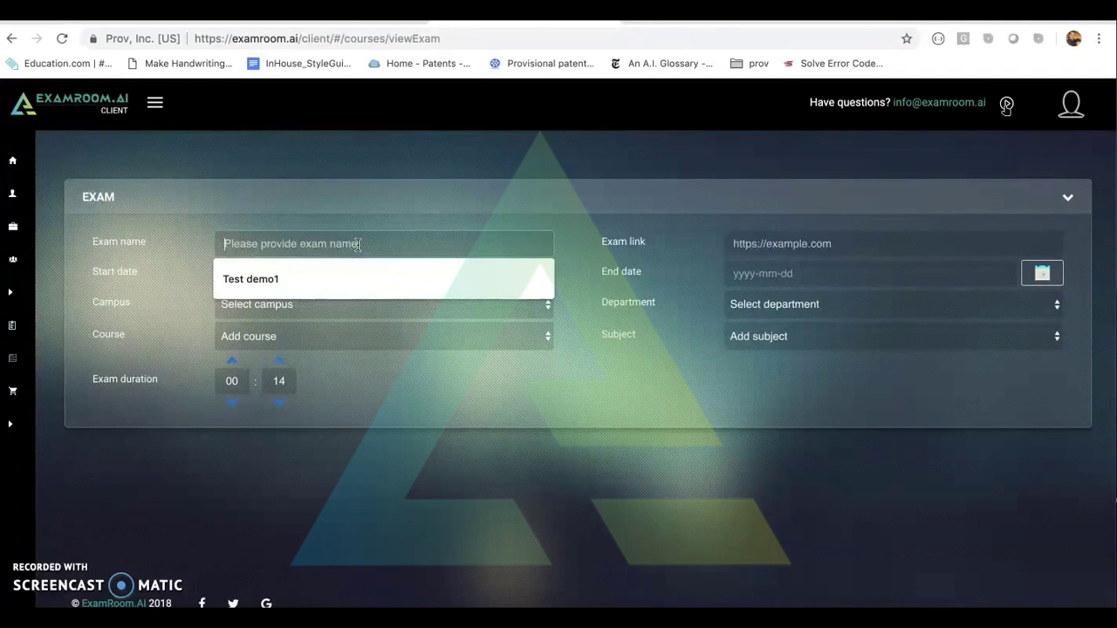
type("Exam 3")
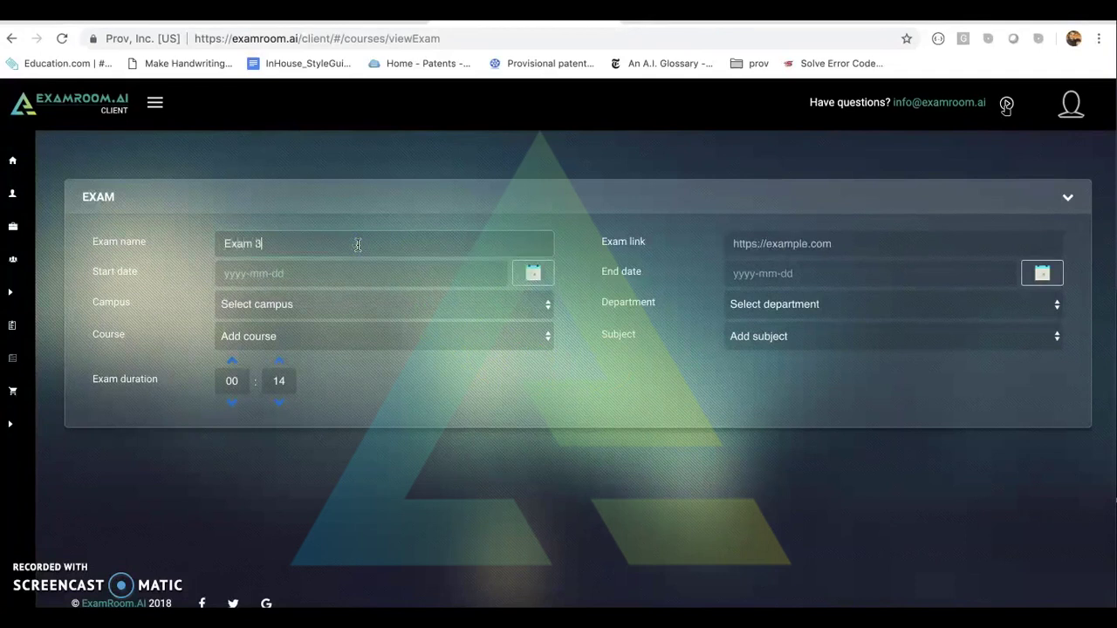
left_click(774, 247)
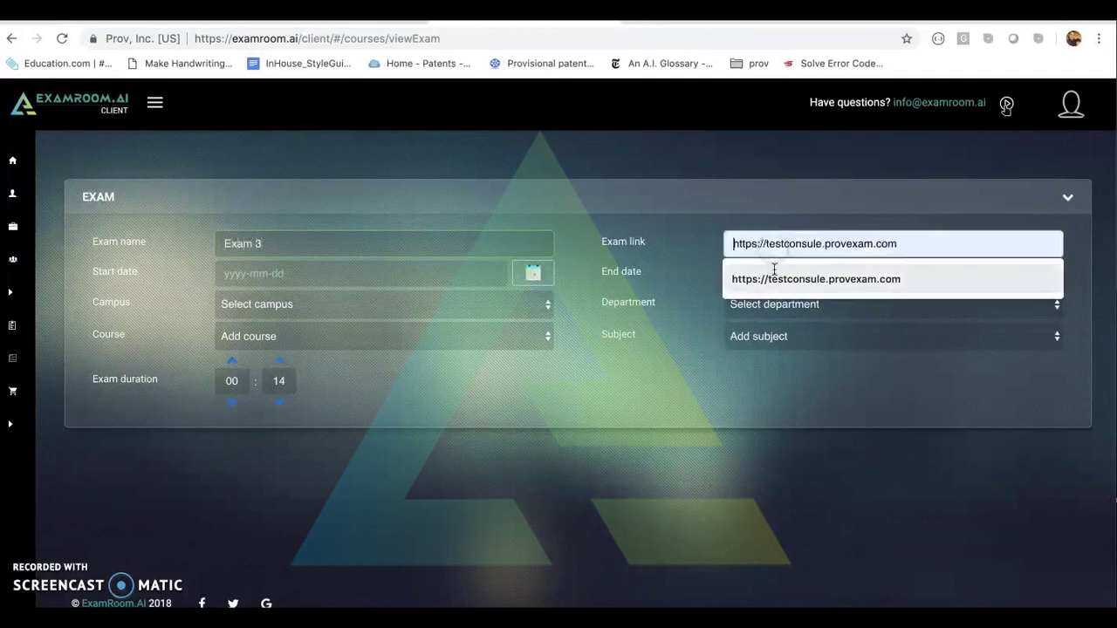
left_click(774, 280)
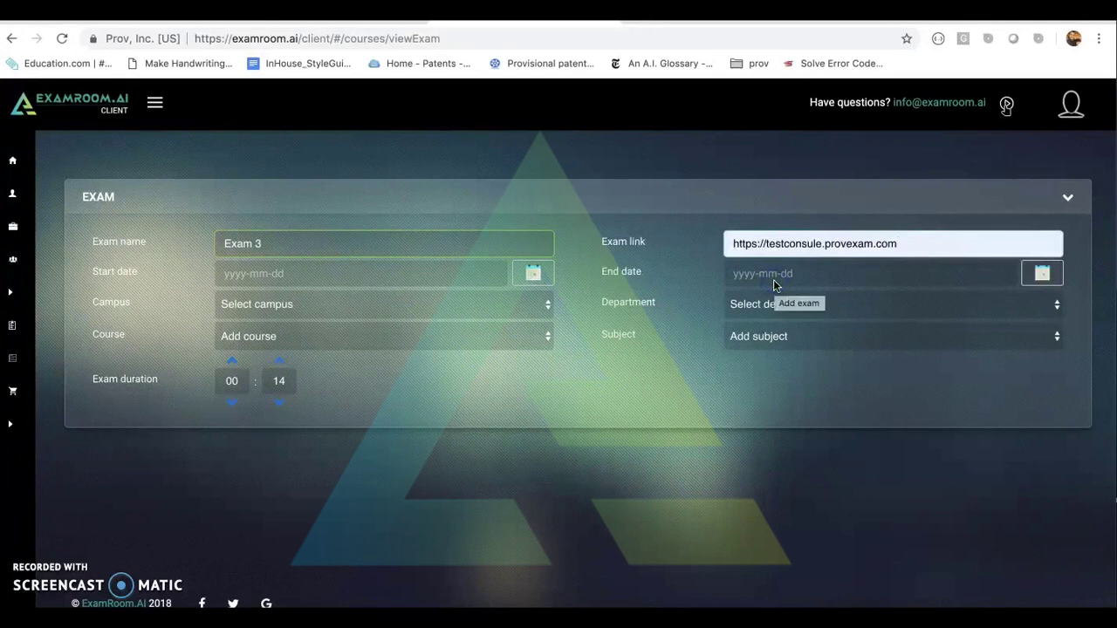
left_click(536, 277)
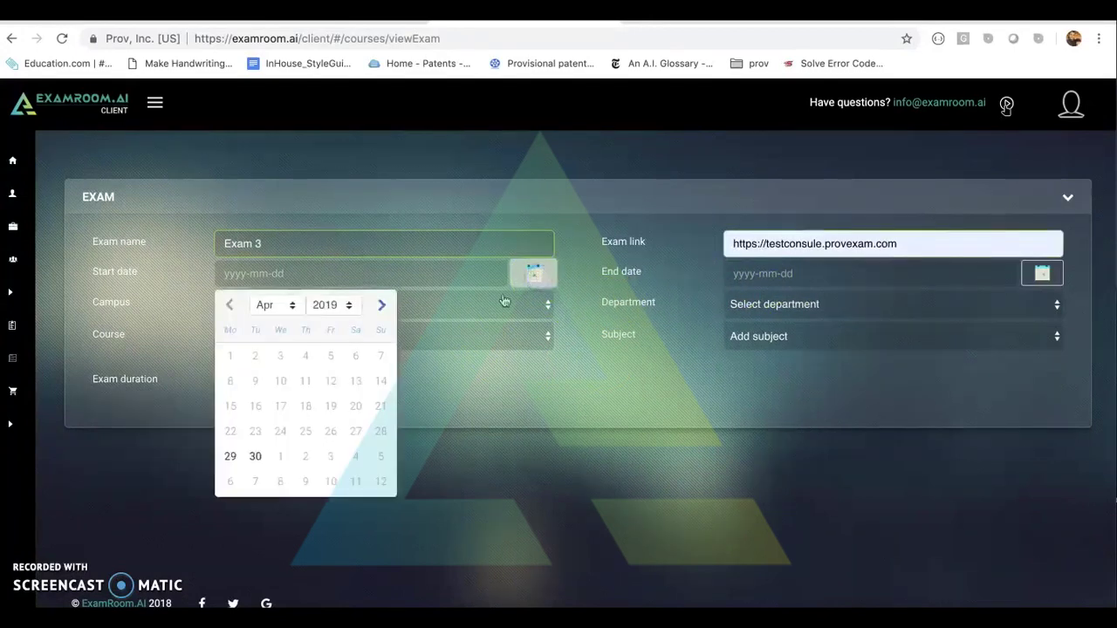
left_click(244, 454)
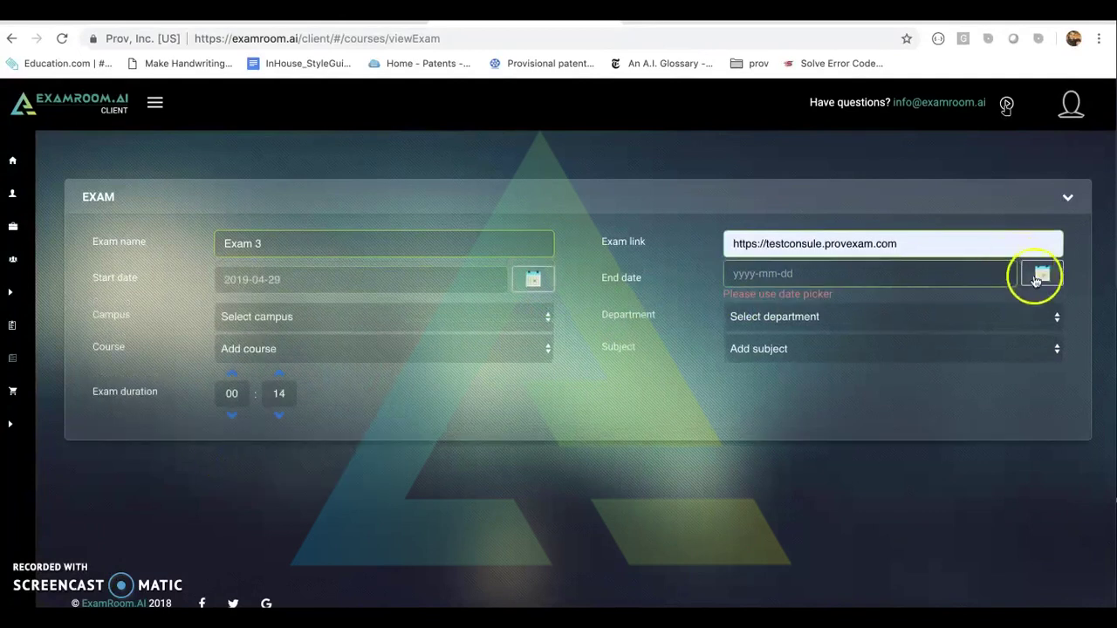
left_click(1041, 274)
left_click(768, 455)
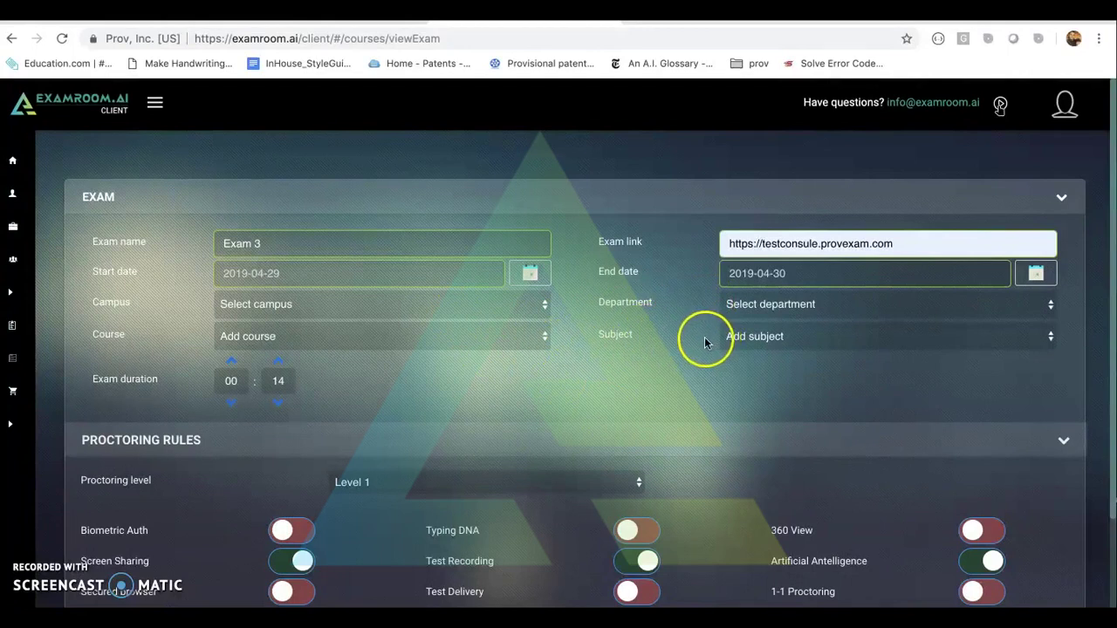
Adjust the exam duration to exactly 03:00 hours.
left_click(274, 403)
left_click(274, 403)
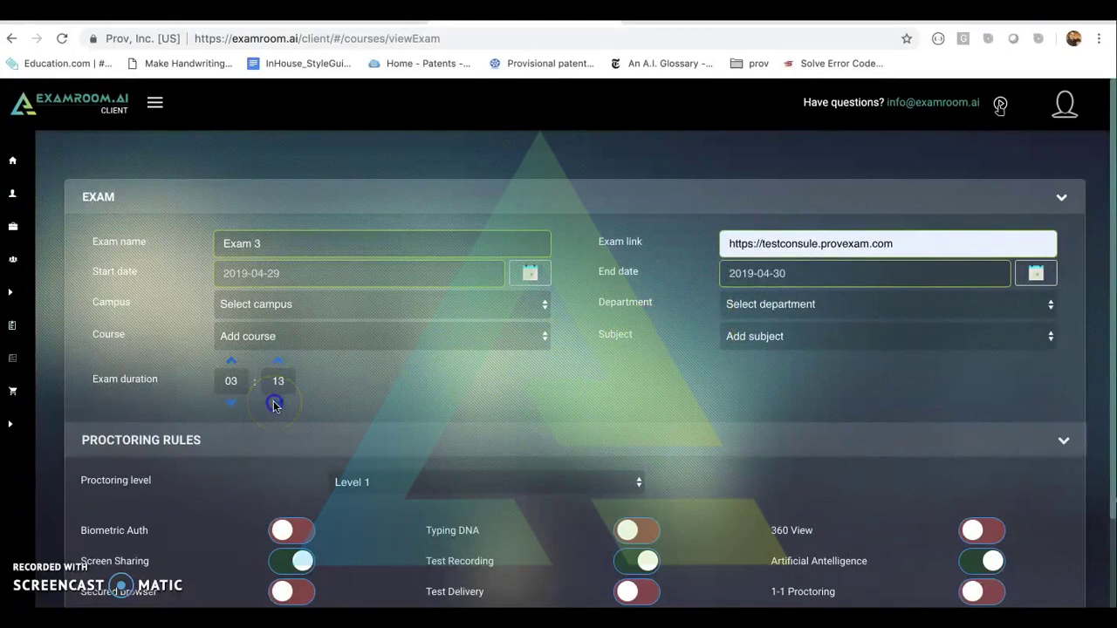
left_click(274, 404)
left_click(274, 403)
left_click(274, 403)
left_click(274, 404)
left_click(274, 403)
left_click(274, 403)
left_click(275, 403)
left_click(274, 403)
left_click(274, 404)
left_click(274, 404)
left_click(274, 403)
left_click(274, 403)
scroll(359, 436, "down", 3)
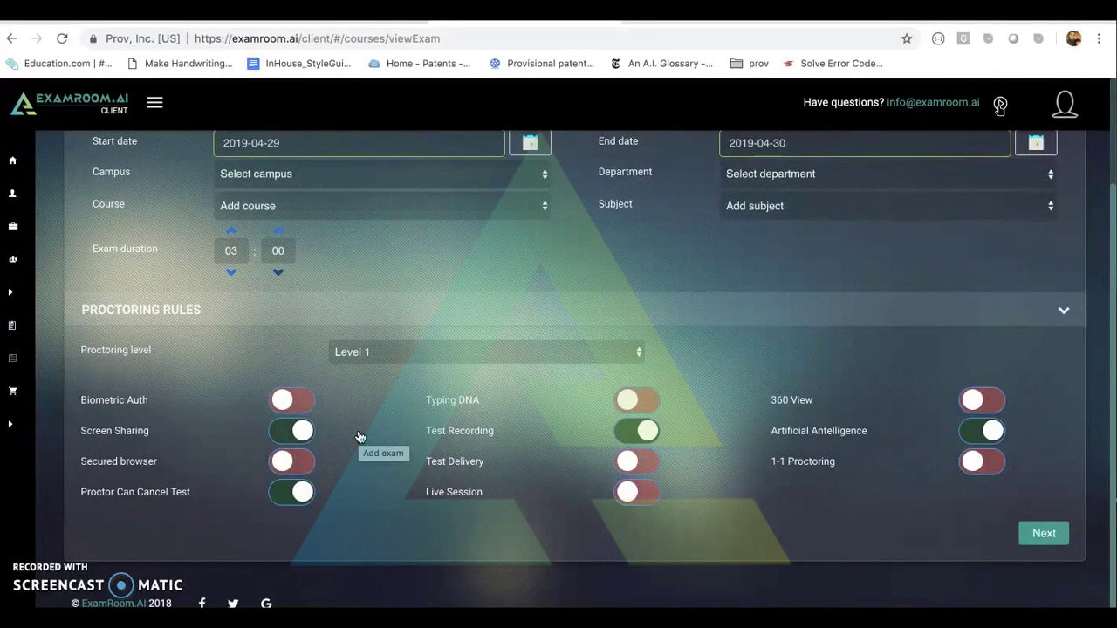
left_click(379, 352)
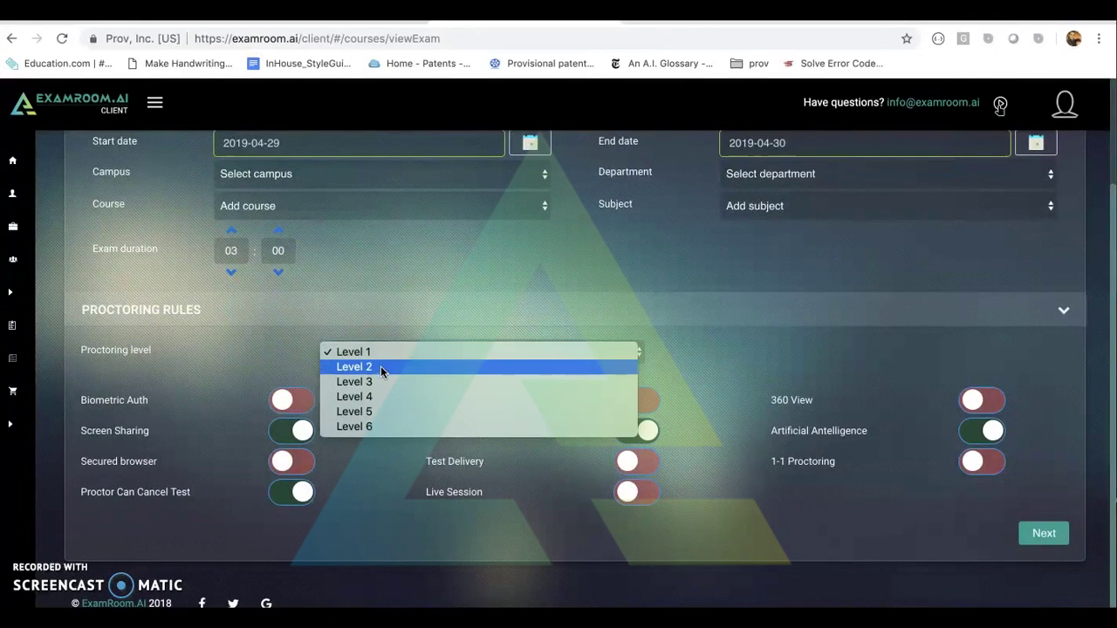
left_click(385, 426)
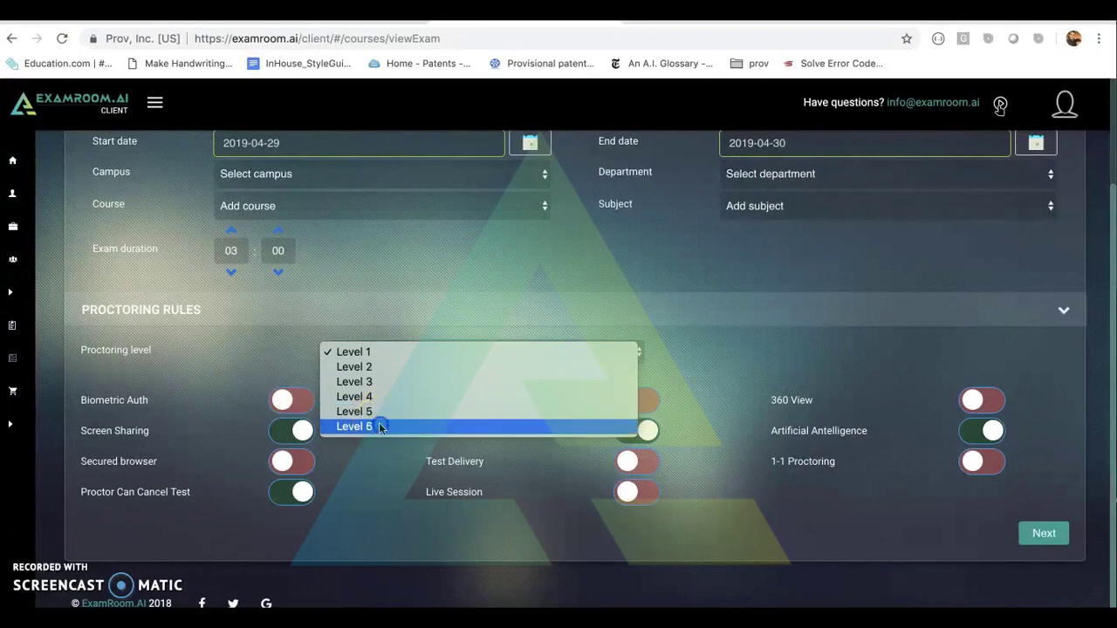
left_click(381, 408)
left_click(381, 352)
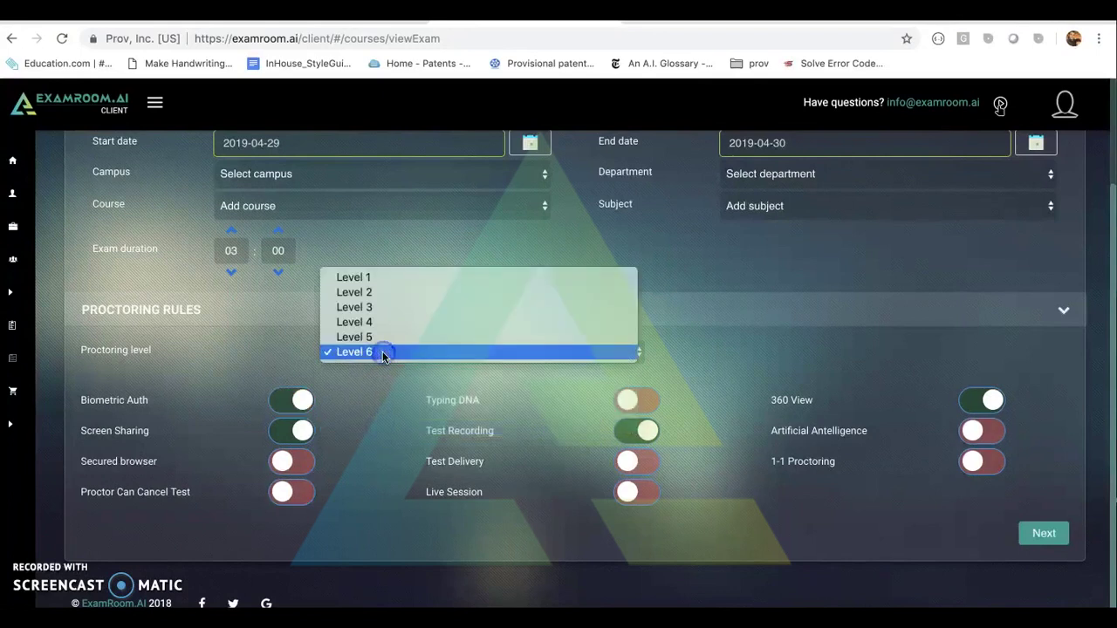
left_click(375, 278)
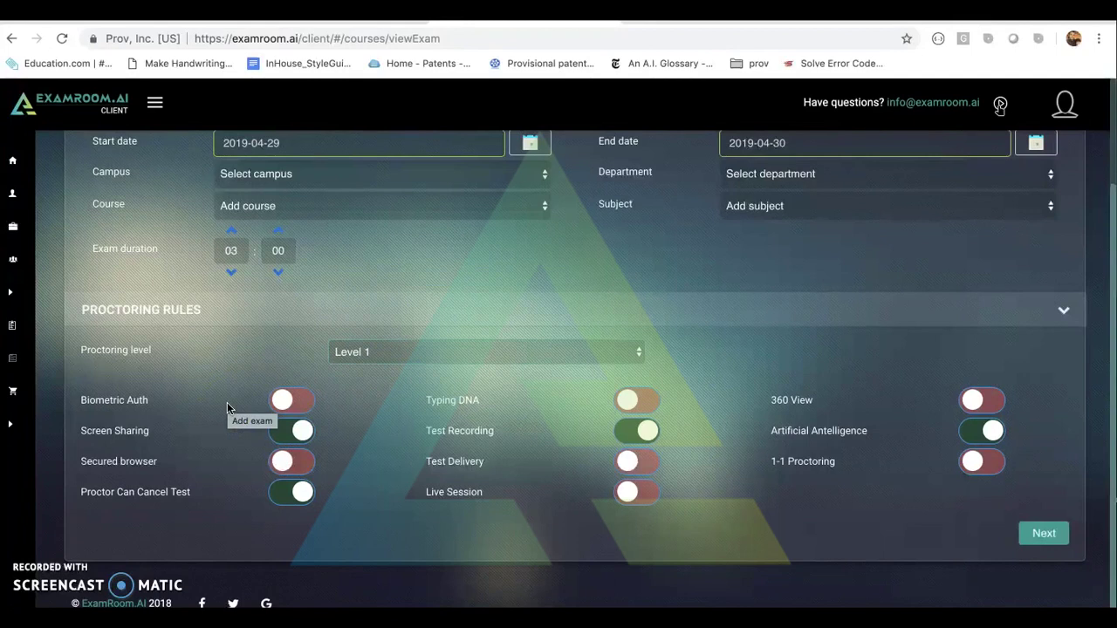
Review the Level 1 proctoring rule toggles unchanged, then switch to the Prov Lock HLSTEST2 rule details.
left_click(229, 430)
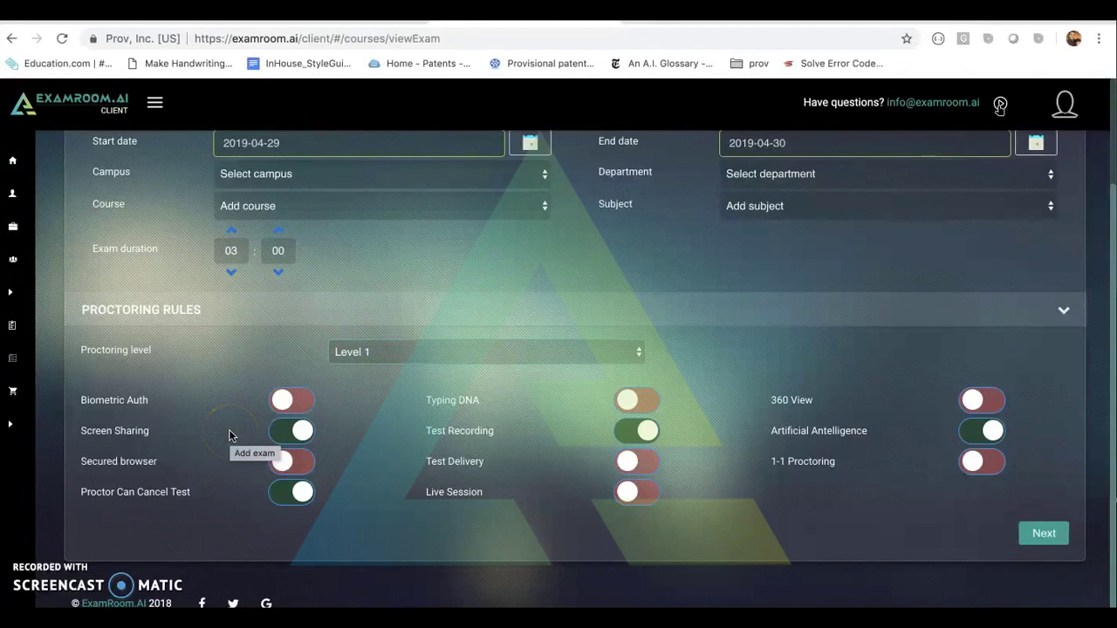
left_click(232, 449)
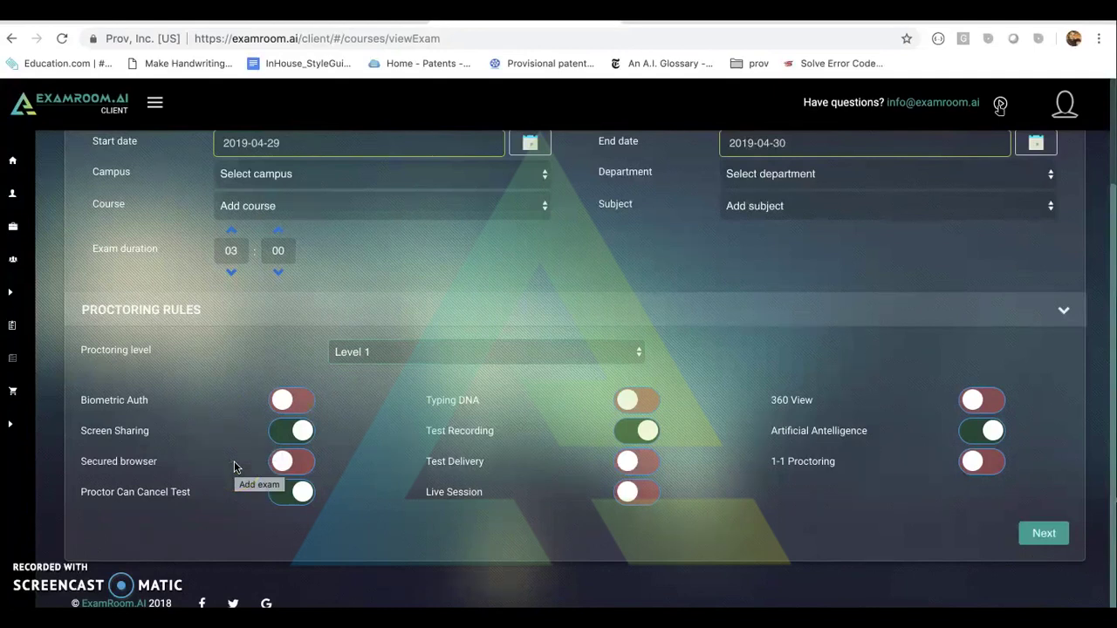
left_click(239, 490)
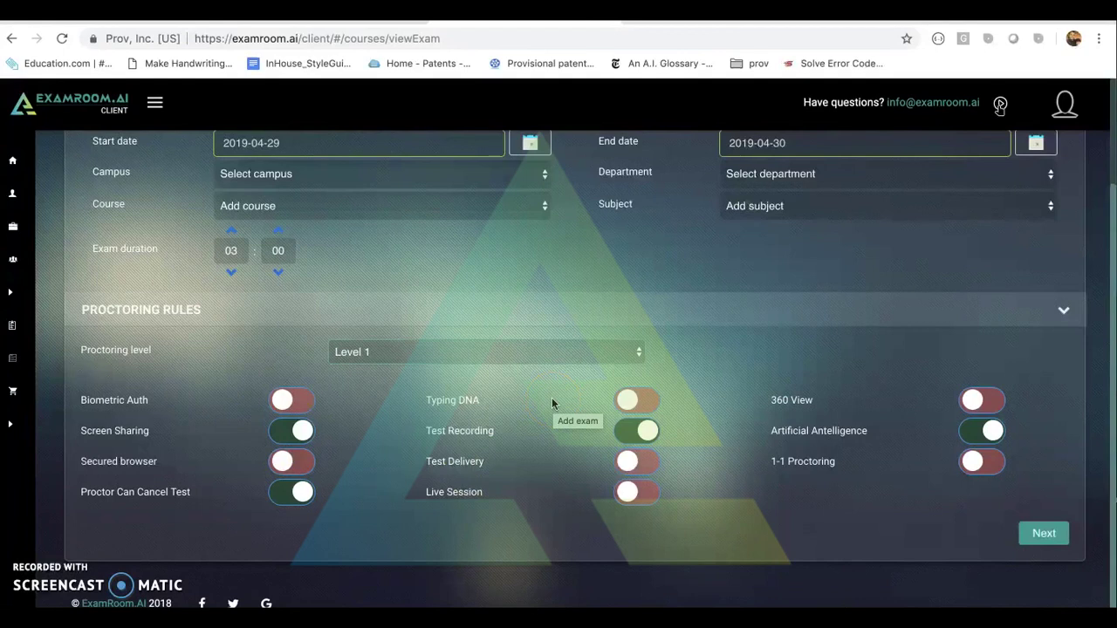
left_click(553, 432)
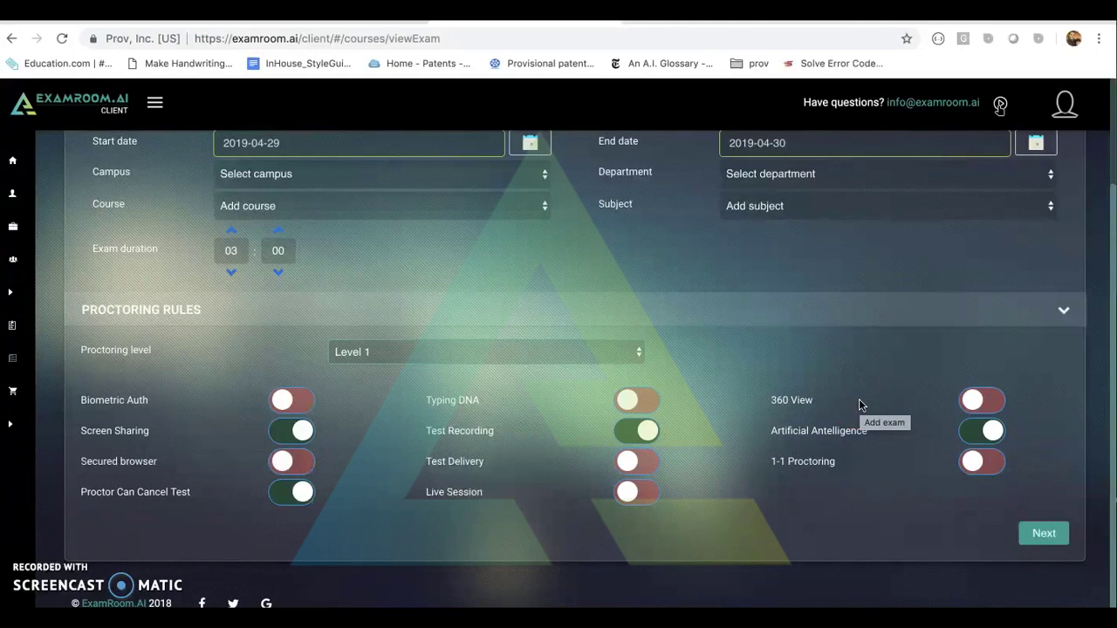
left_click(867, 457)
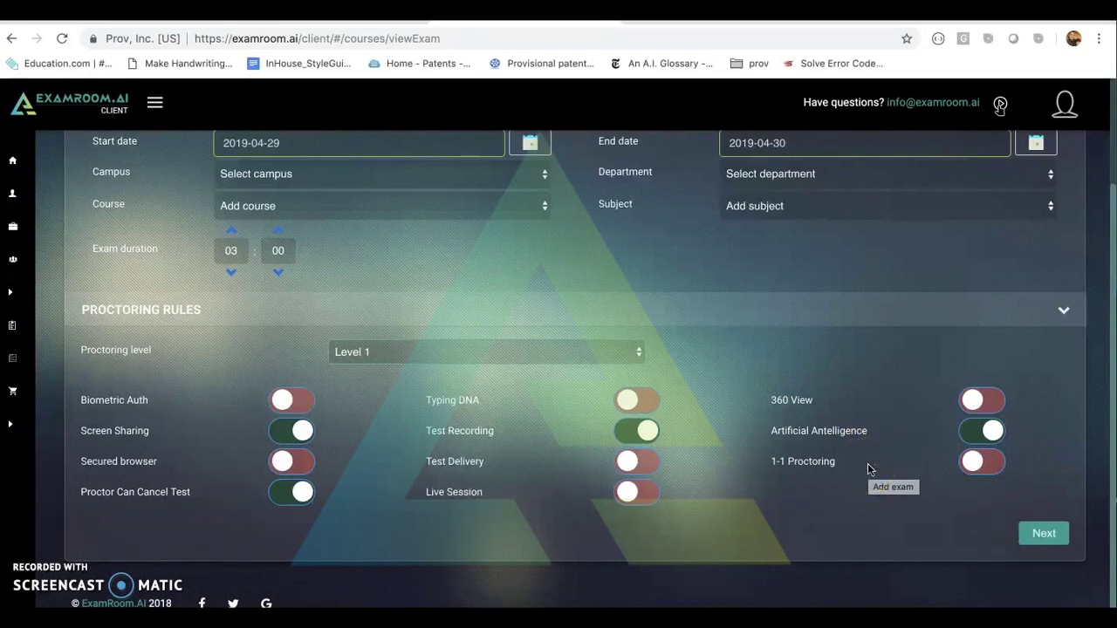
left_click(302, 492)
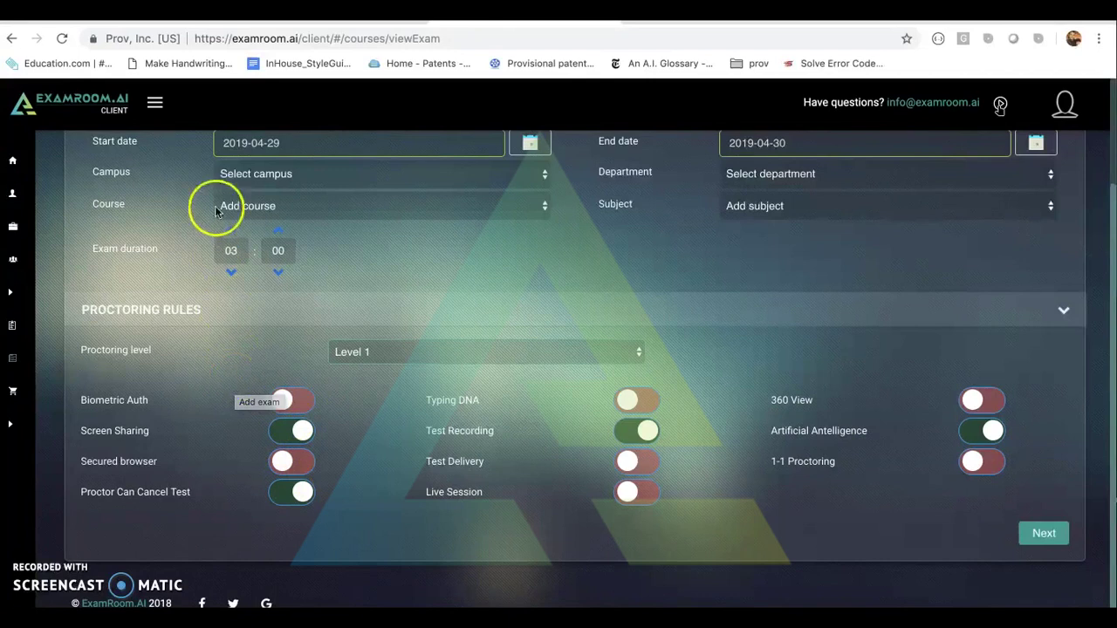
key("ctrl+Tab")
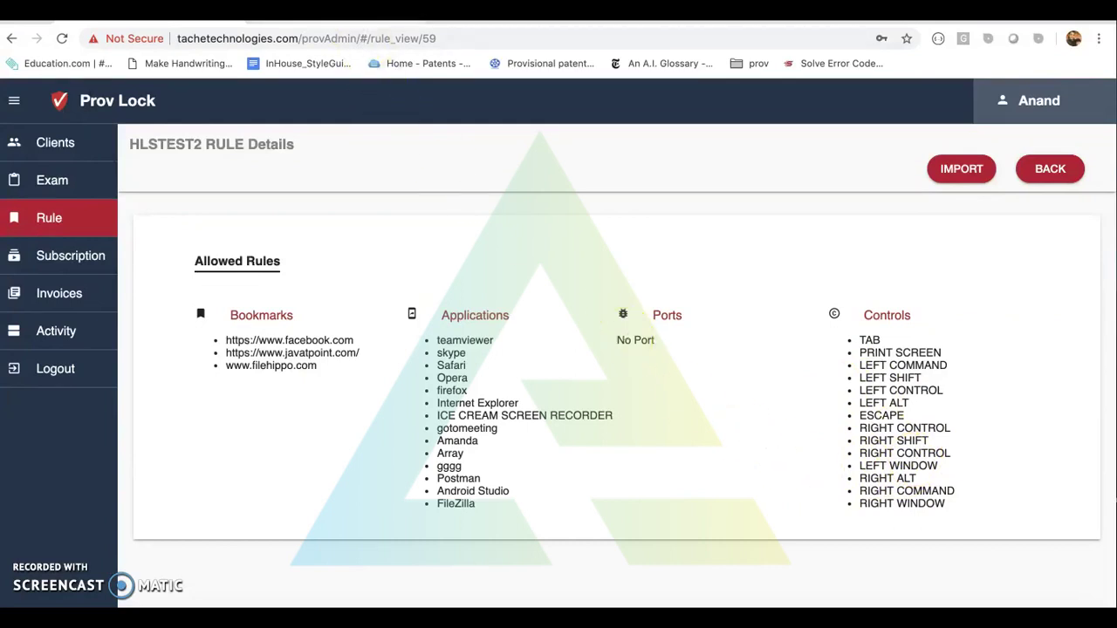
Return to the ExamRoom.AI exam form after reviewing HLSTEST2's allowed bookmarks, applications and controls.
left_click(363, 17)
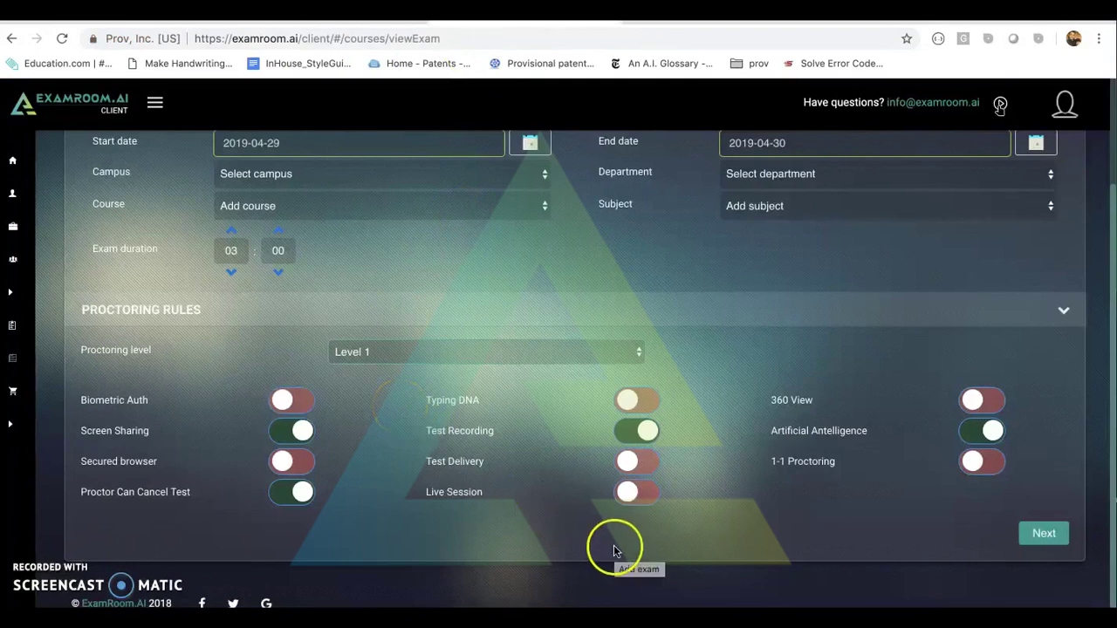
Save the proctoring settings to add Exam 3 to the cart, leaving Open Book switched off.
left_click(1025, 534)
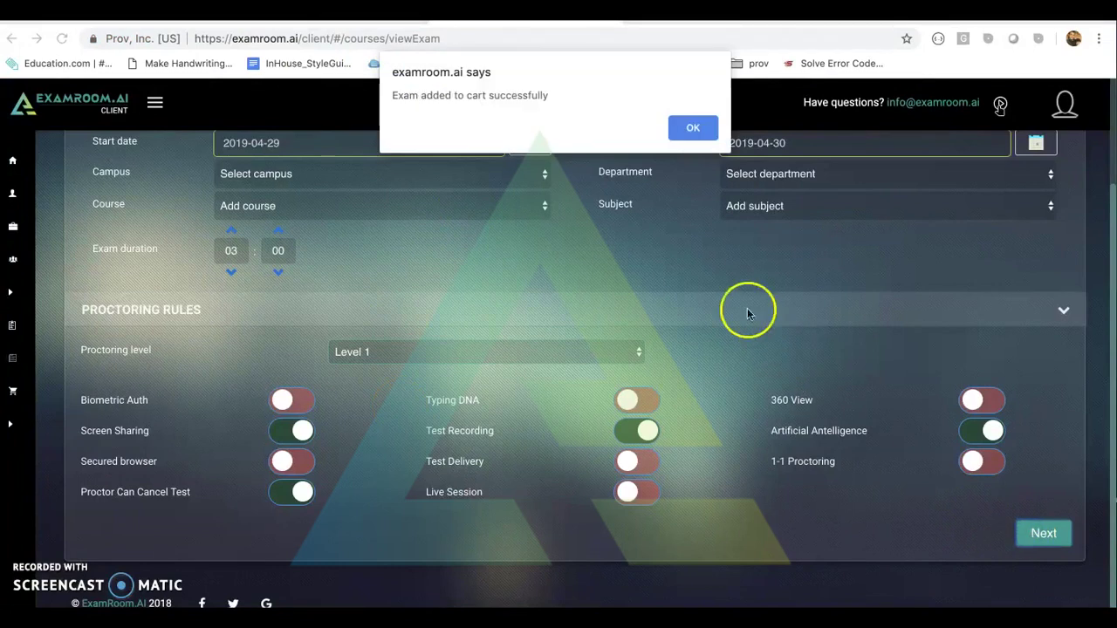
left_click(693, 130)
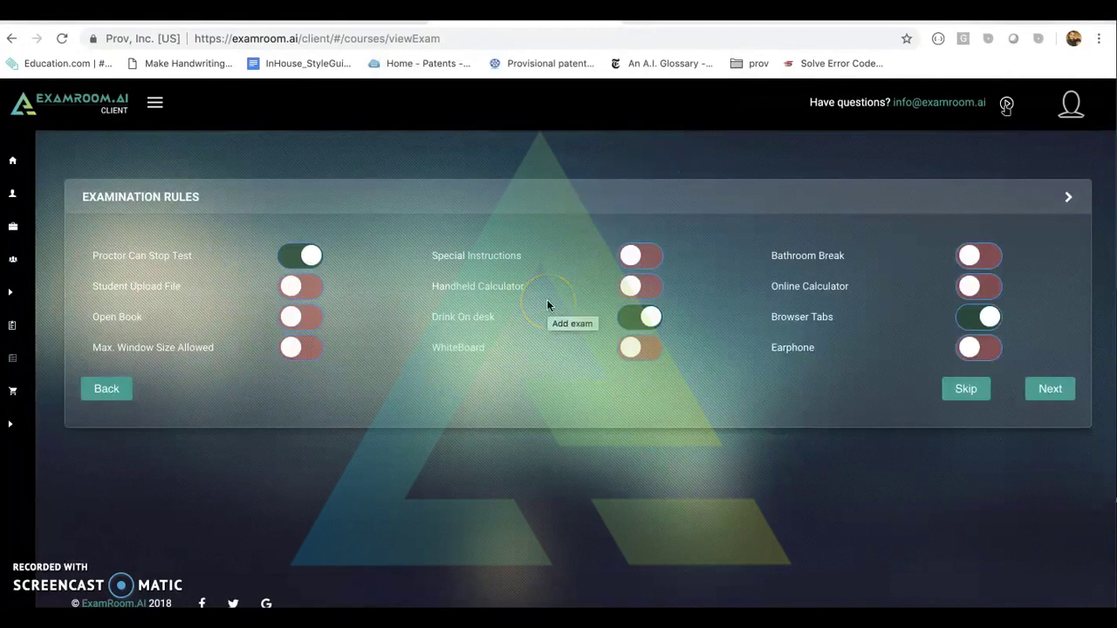
left_click(351, 263)
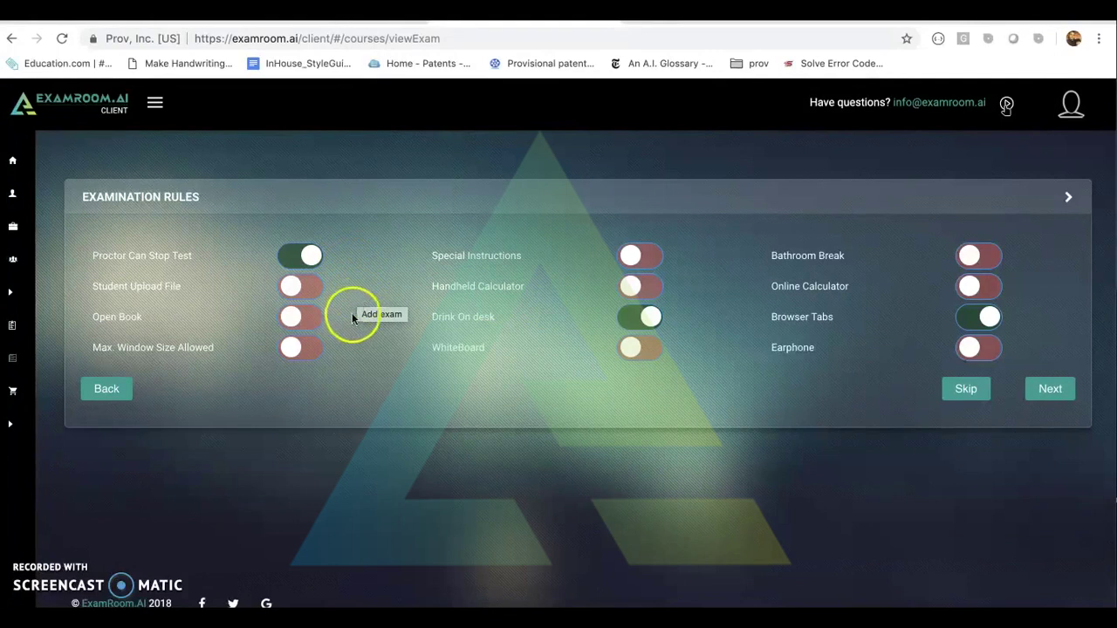
left_click(297, 321)
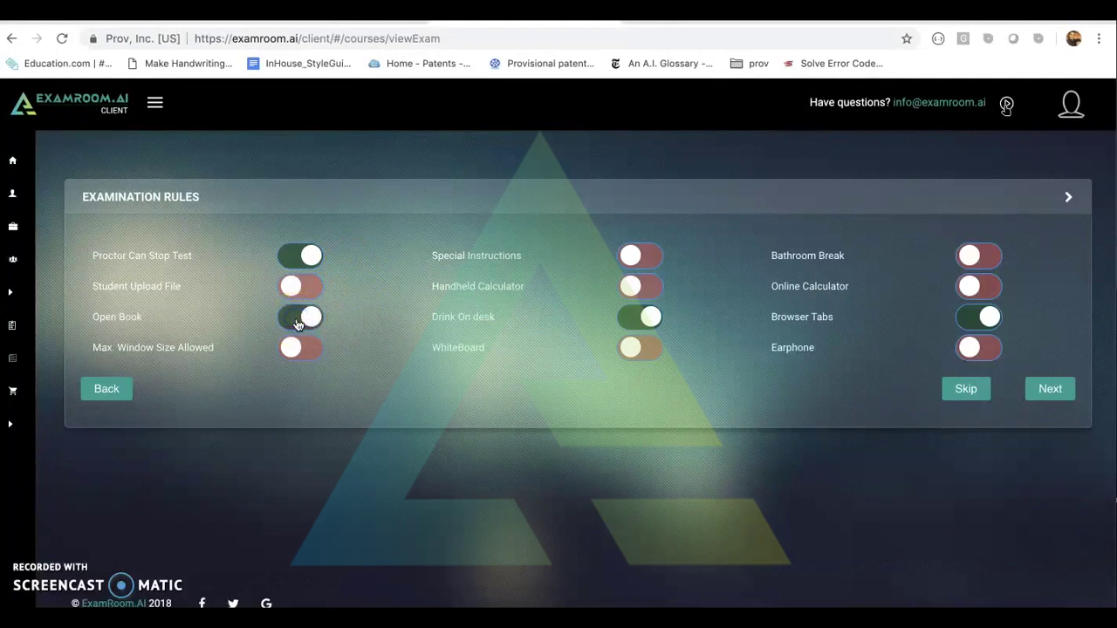
left_click(297, 322)
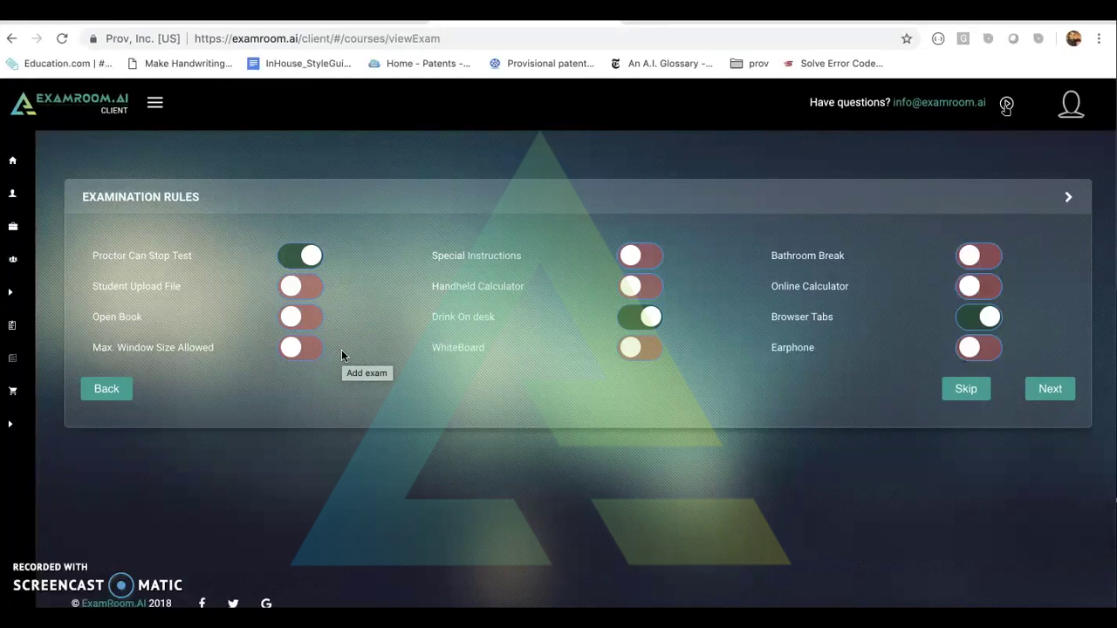
left_click(631, 255)
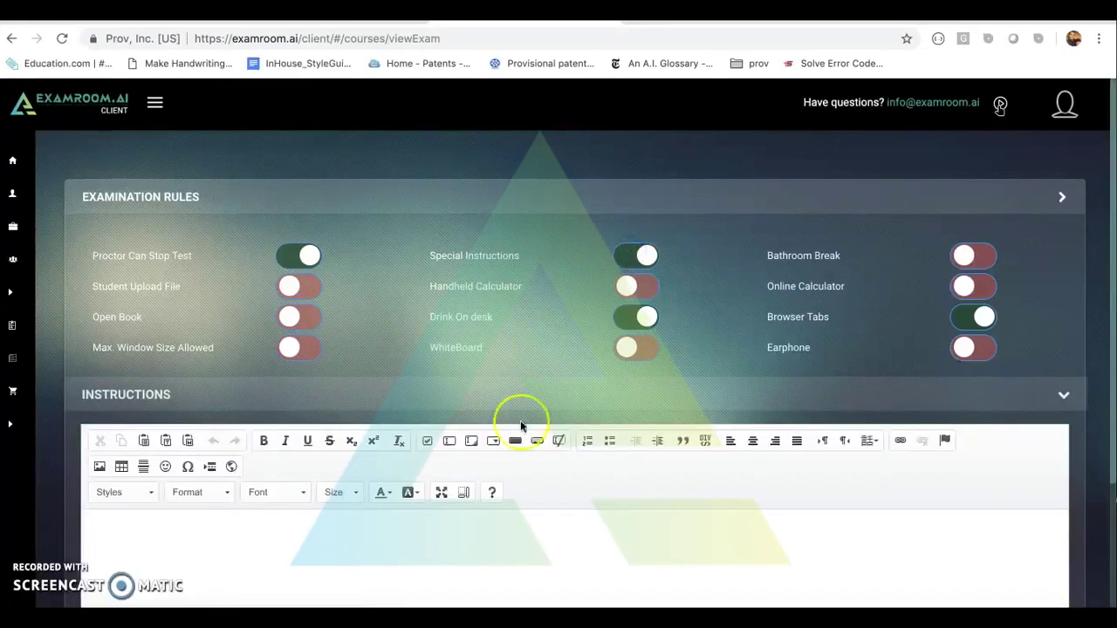
left_click(430, 529)
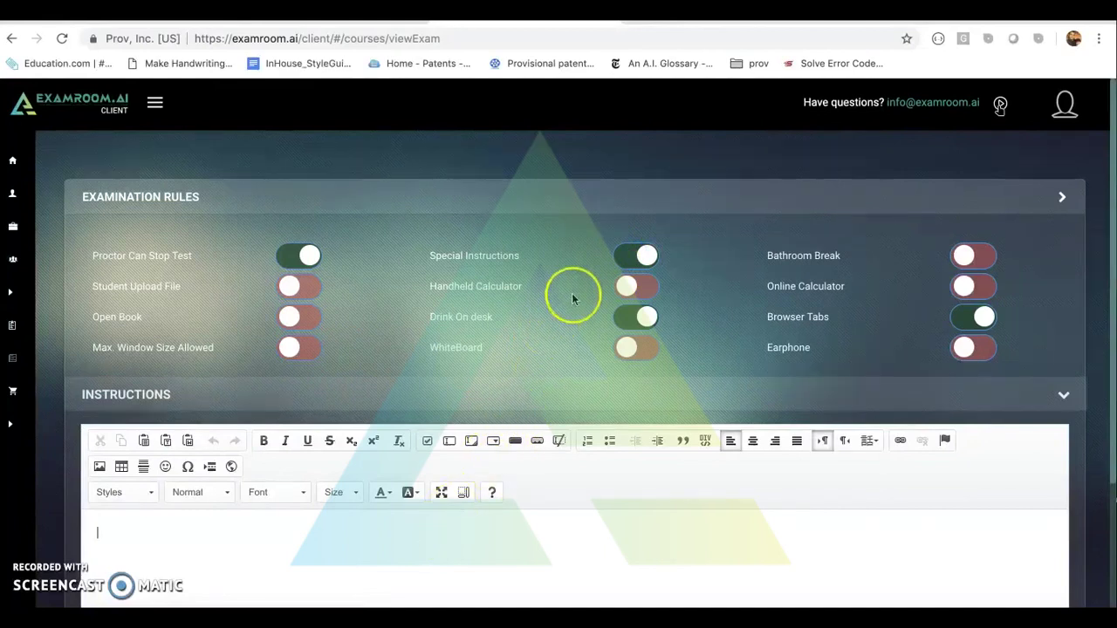
left_click(636, 255)
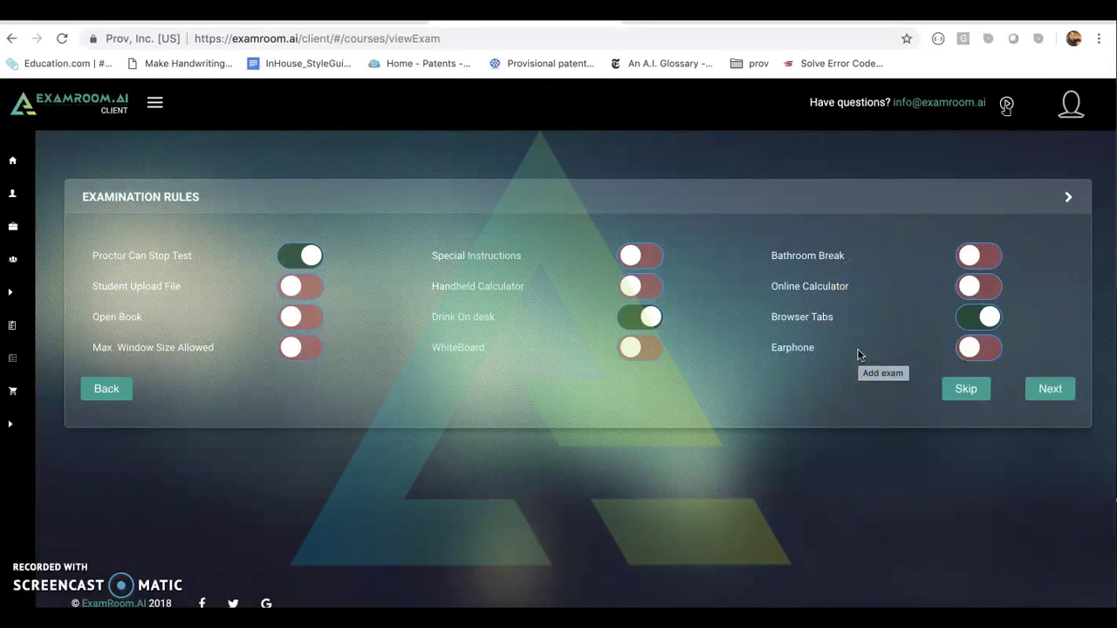
Save the examination rules, assign Exam 3 to the listed candidate, and add it to the cart.
left_click(1048, 392)
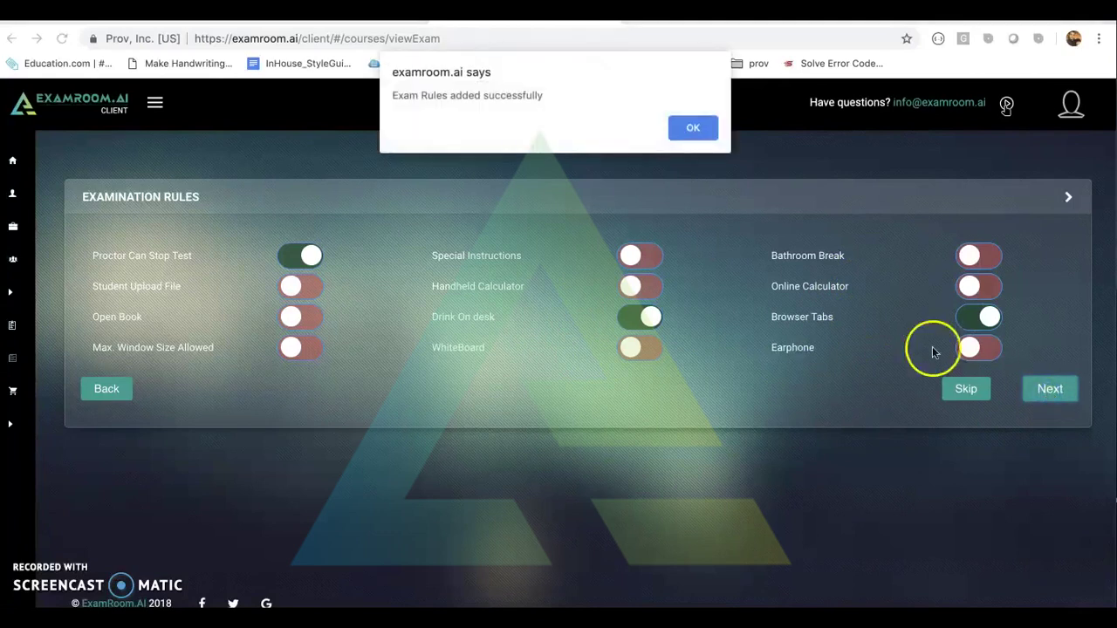
left_click(695, 128)
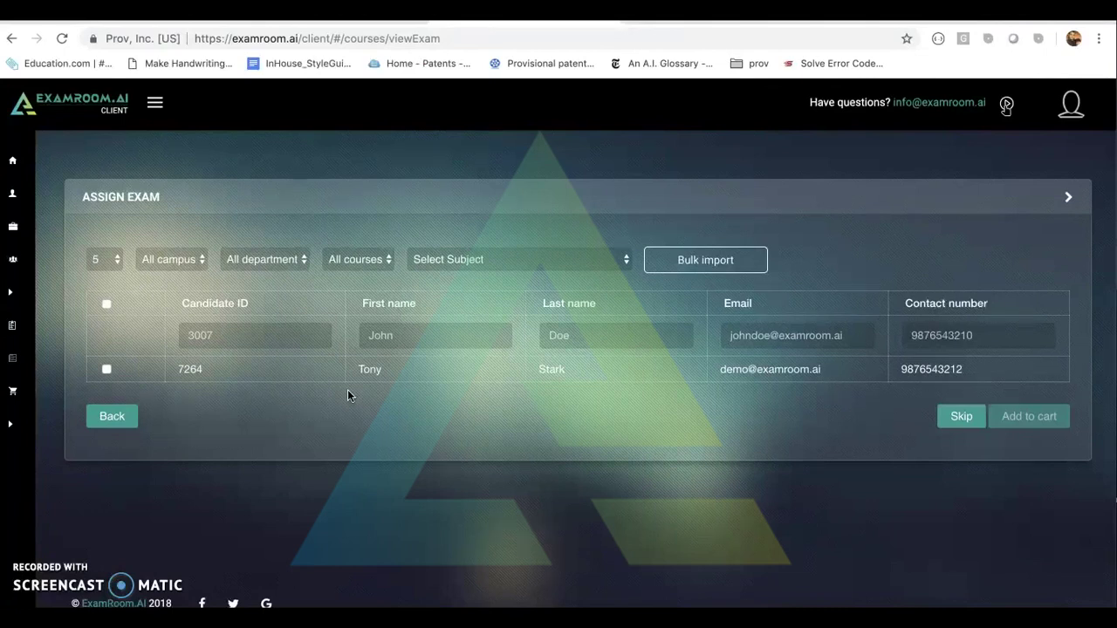
left_click(106, 370)
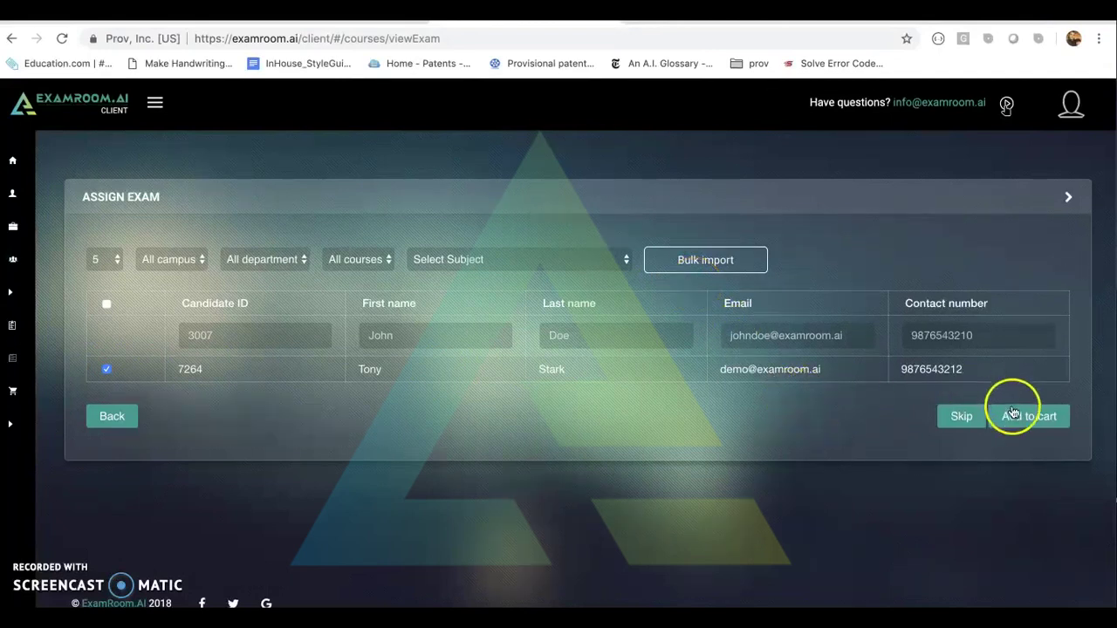
left_click(1013, 417)
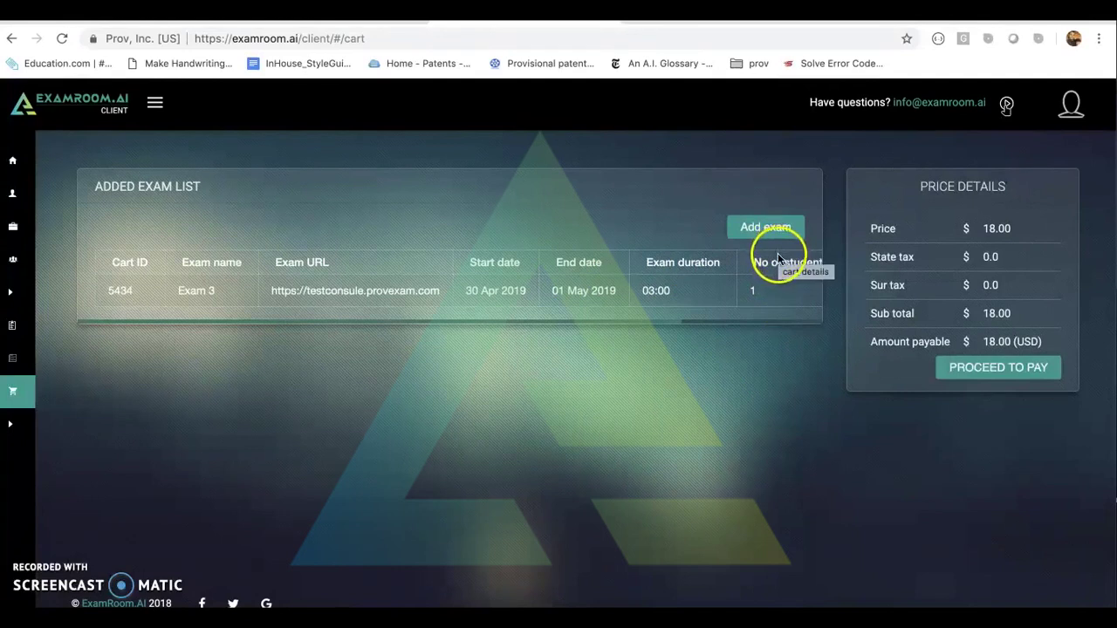
Proceed from the cart to checkout to pay 18.00 USD for Exam 3.
left_click(955, 372)
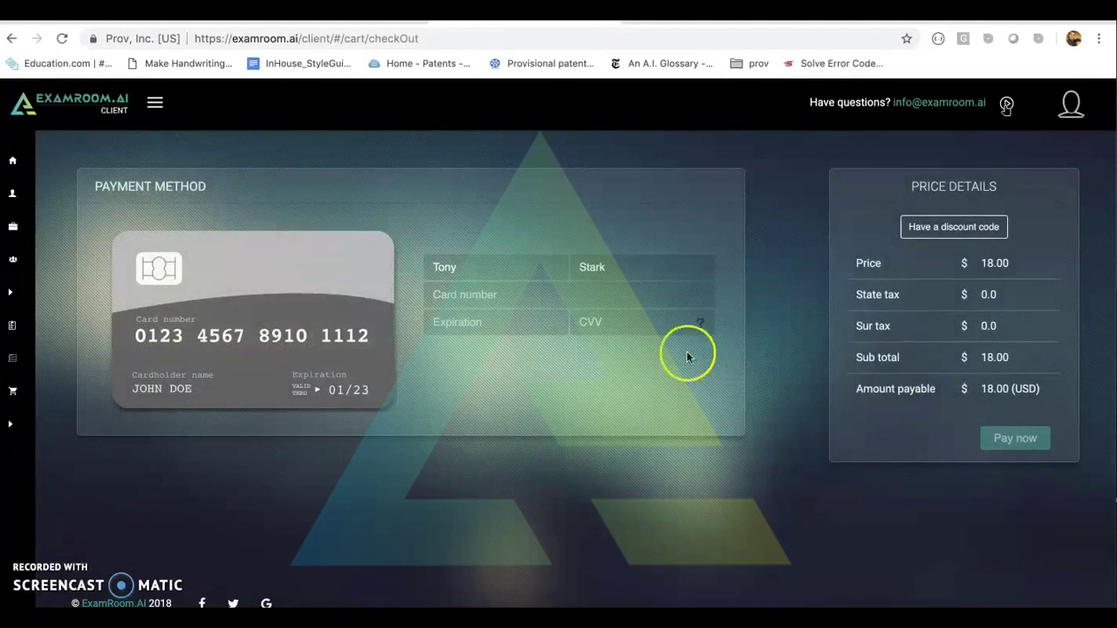
Enter the card number, 09/23 expiry and security code, then open the discount-code field.
left_click(485, 295)
right_click(485, 295)
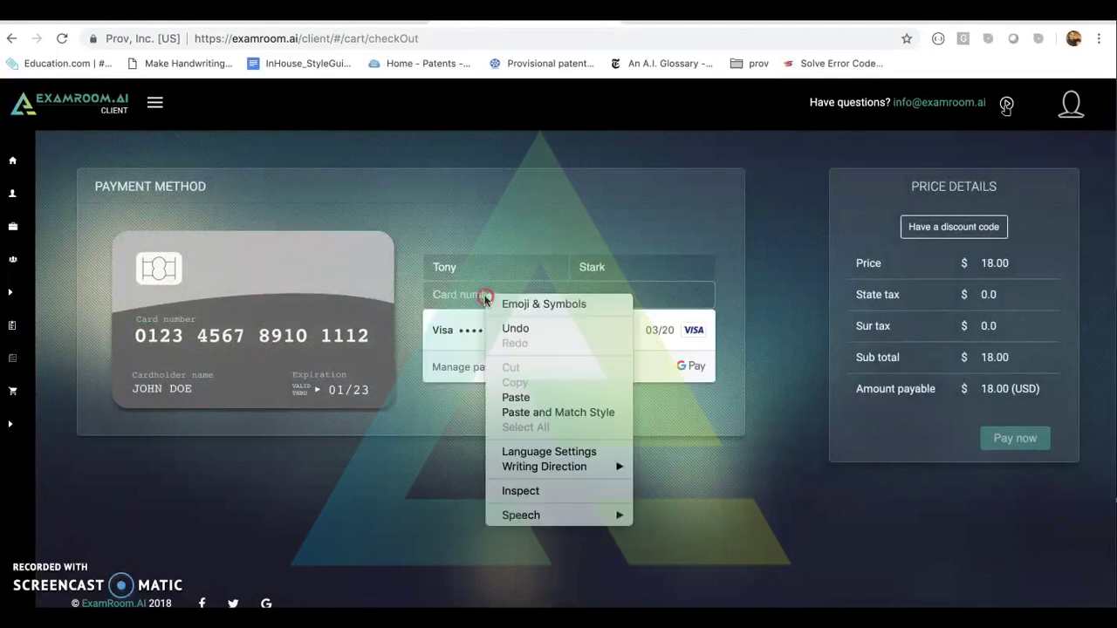
left_click(511, 395)
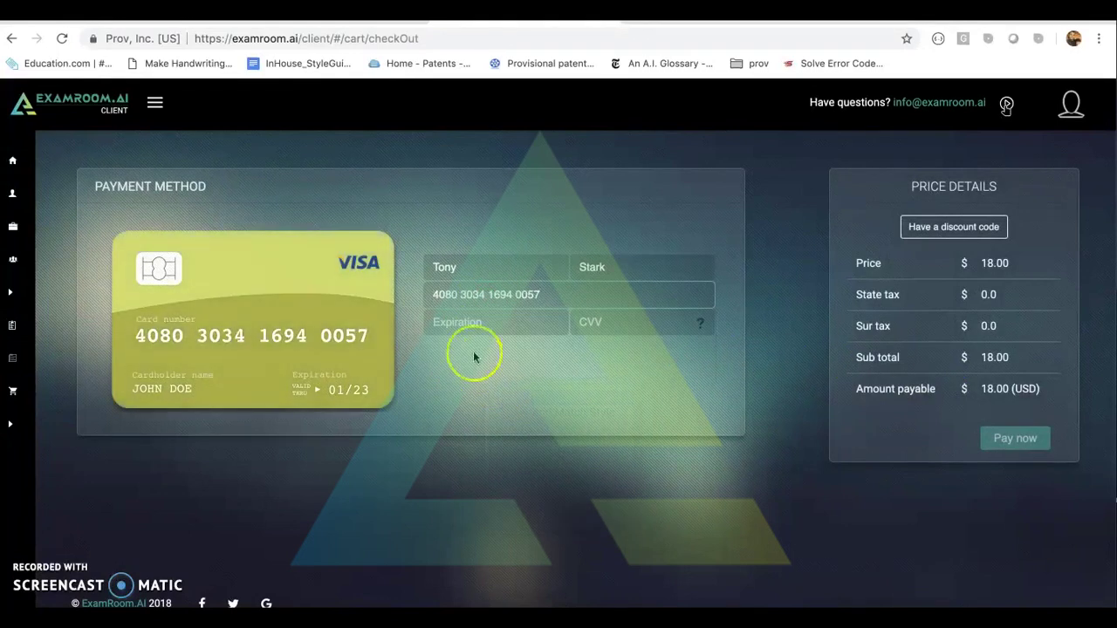
left_click(457, 325)
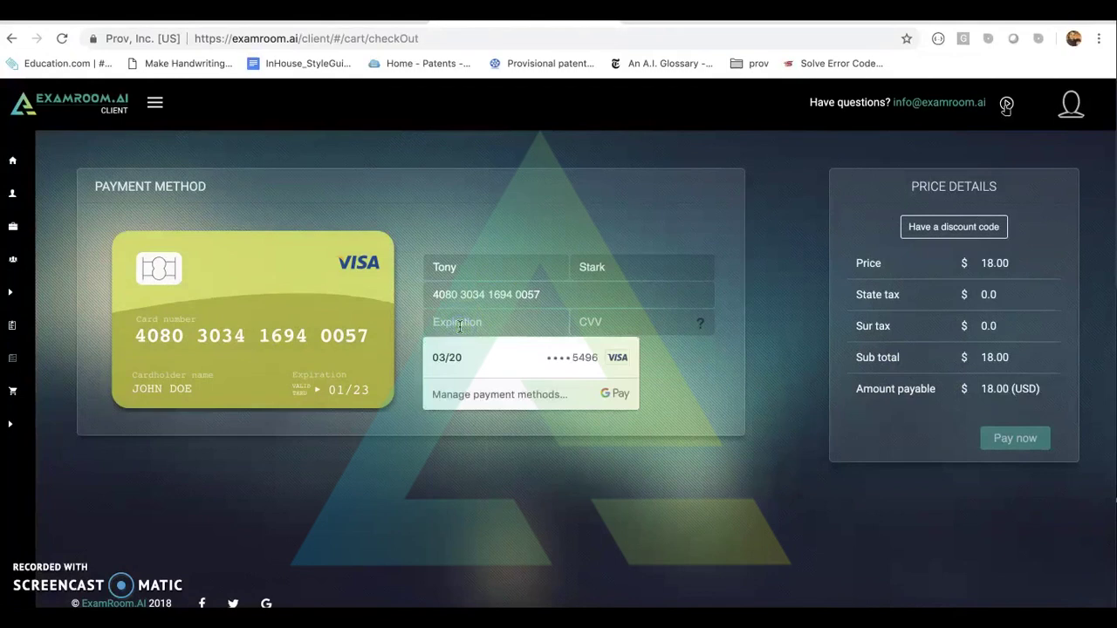
type("0923")
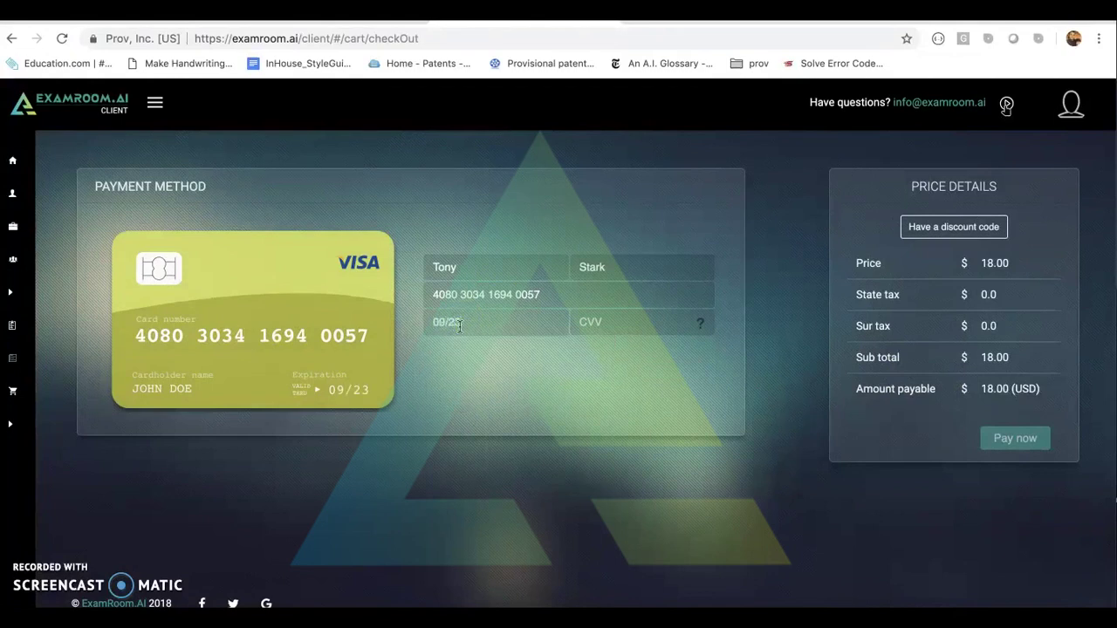
key("Tab")
type("123")
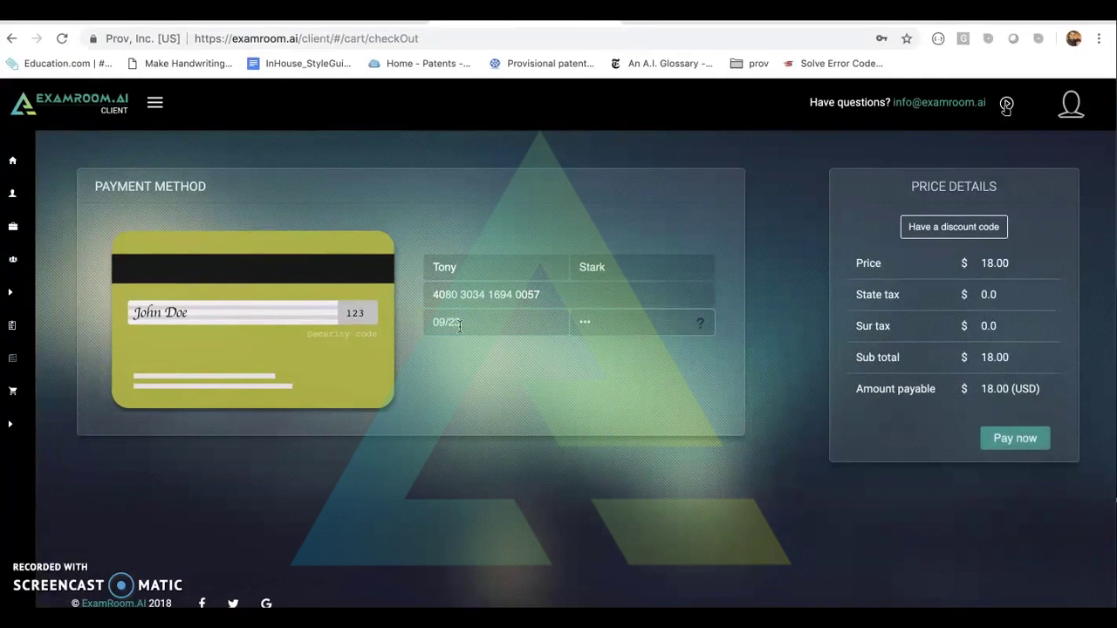
left_click(882, 262)
Apply the saved 100% discount code so the order total drops to 0.00 USD.
left_click(912, 227)
left_click(914, 237)
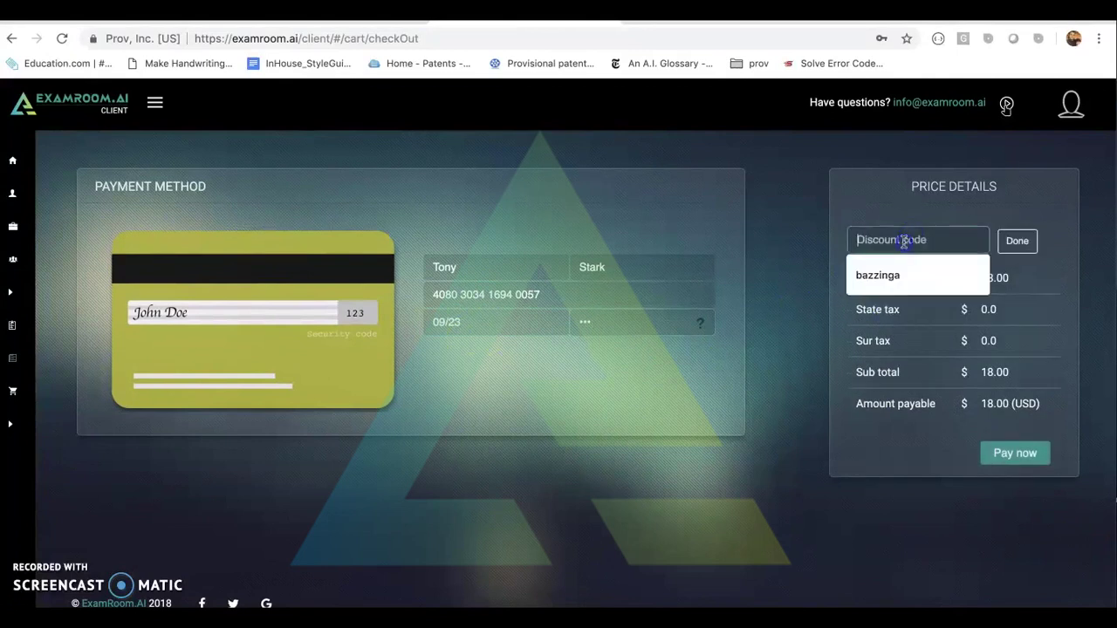
left_click(905, 280)
left_click(1015, 242)
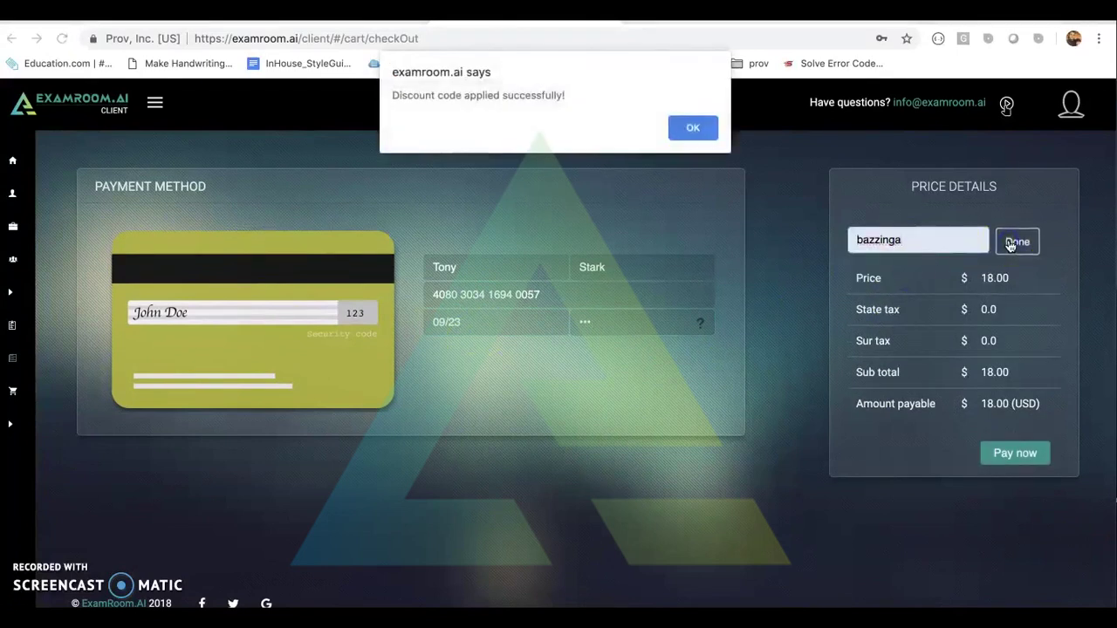
left_click(708, 129)
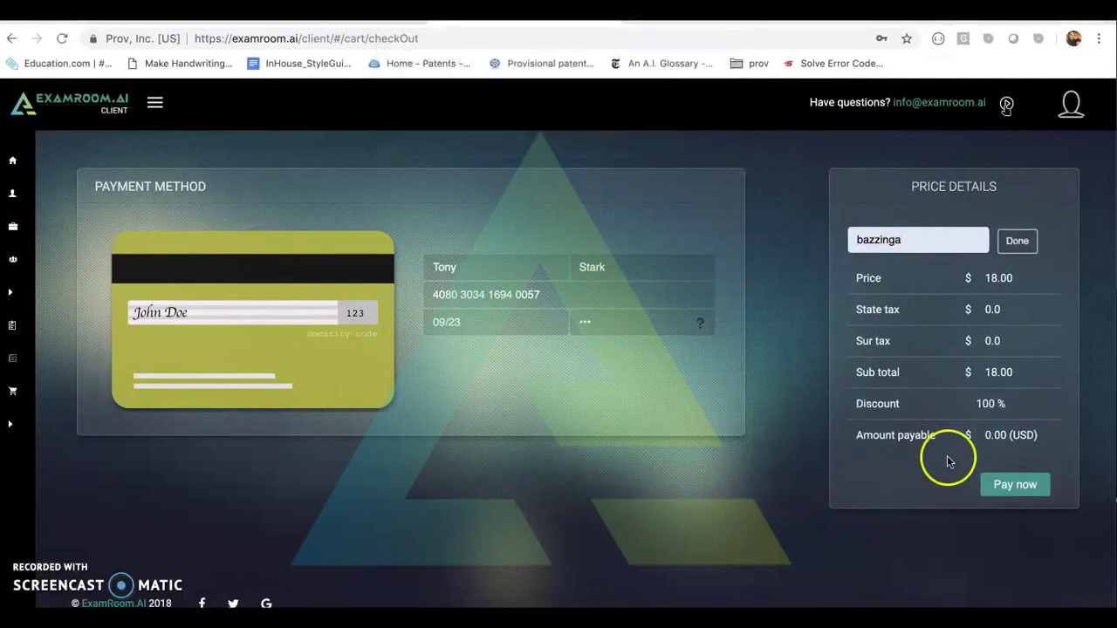
Pay the 0.00 USD balance and acknowledge the payment success alert.
left_click(997, 486)
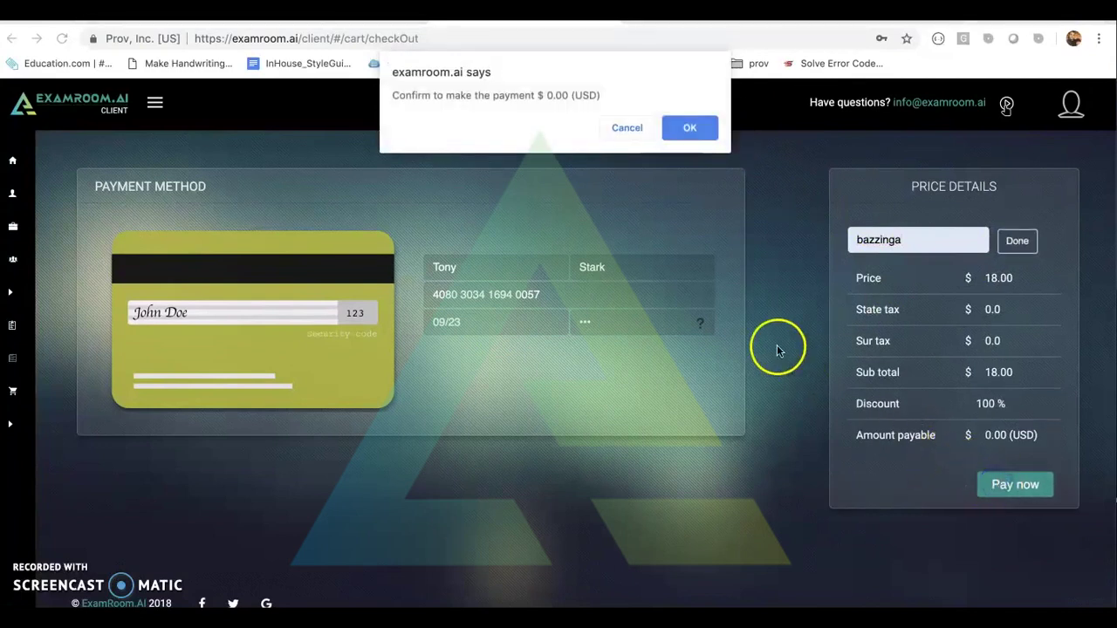
left_click(689, 129)
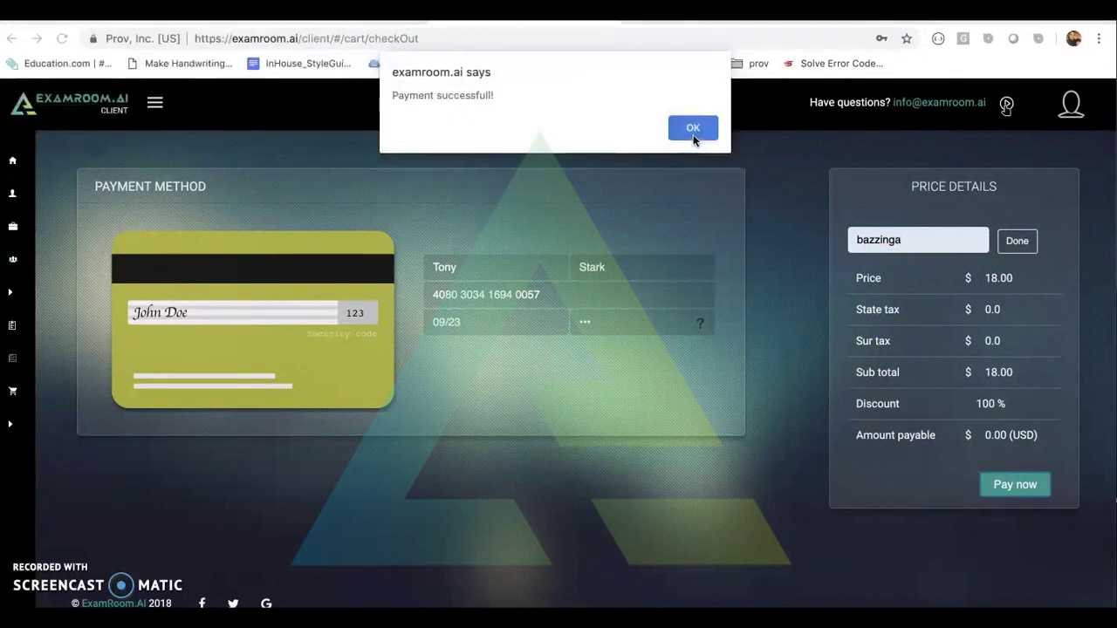
left_click(693, 132)
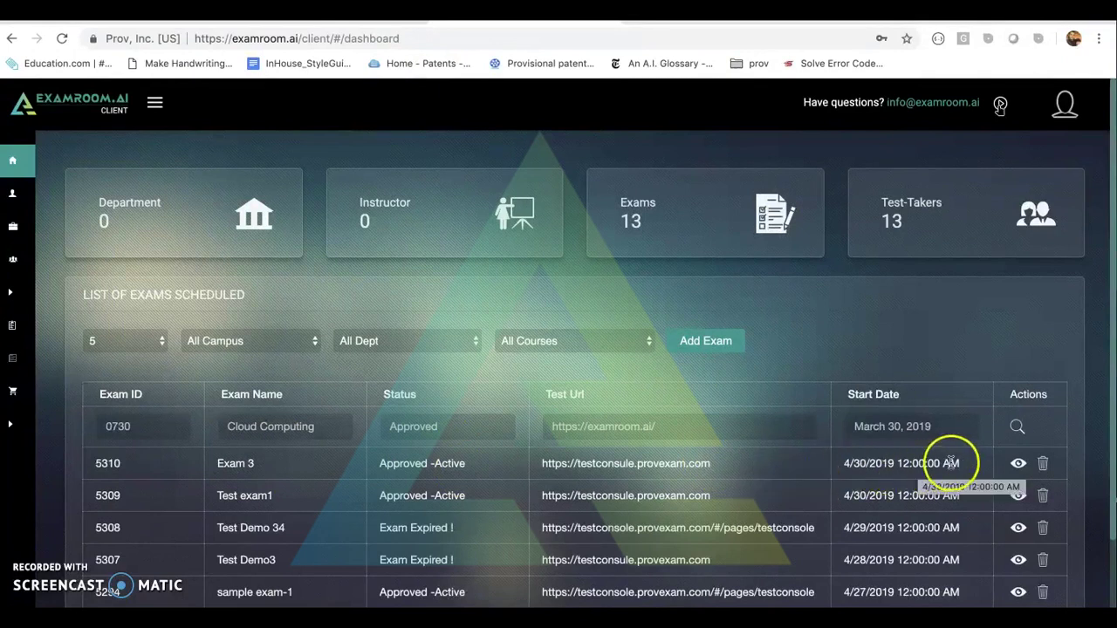
Log out of the client account to reach the 'Worlds First AI & AR Integrated Proctoring System' home page.
left_click(1014, 471)
left_click(1042, 467)
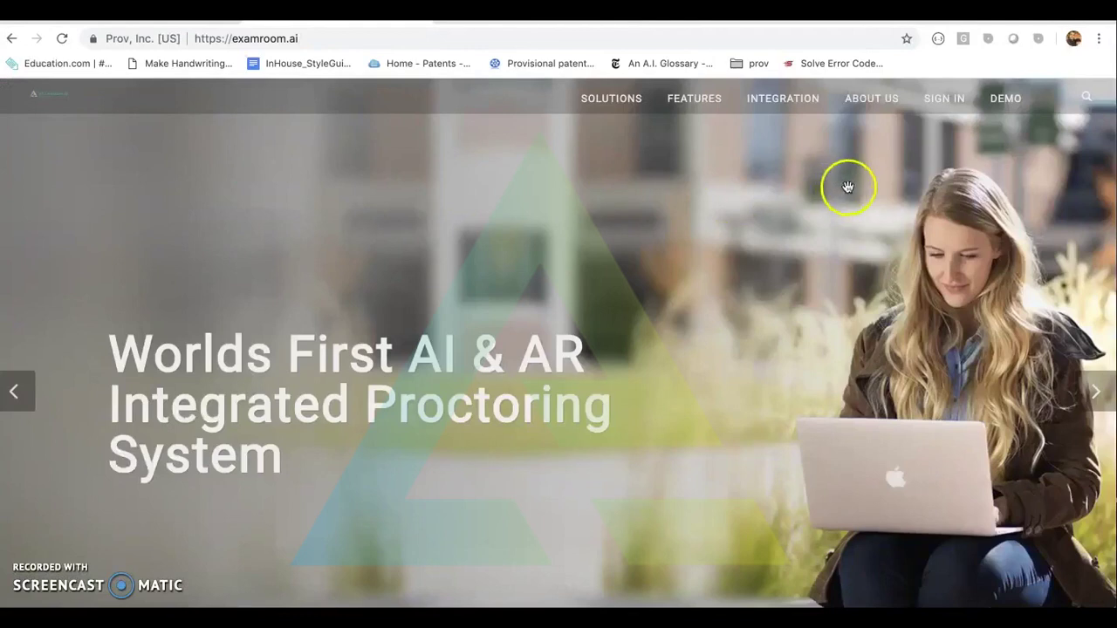
Sign in with the account e-mail and password, choosing the Candidate role.
left_click(941, 102)
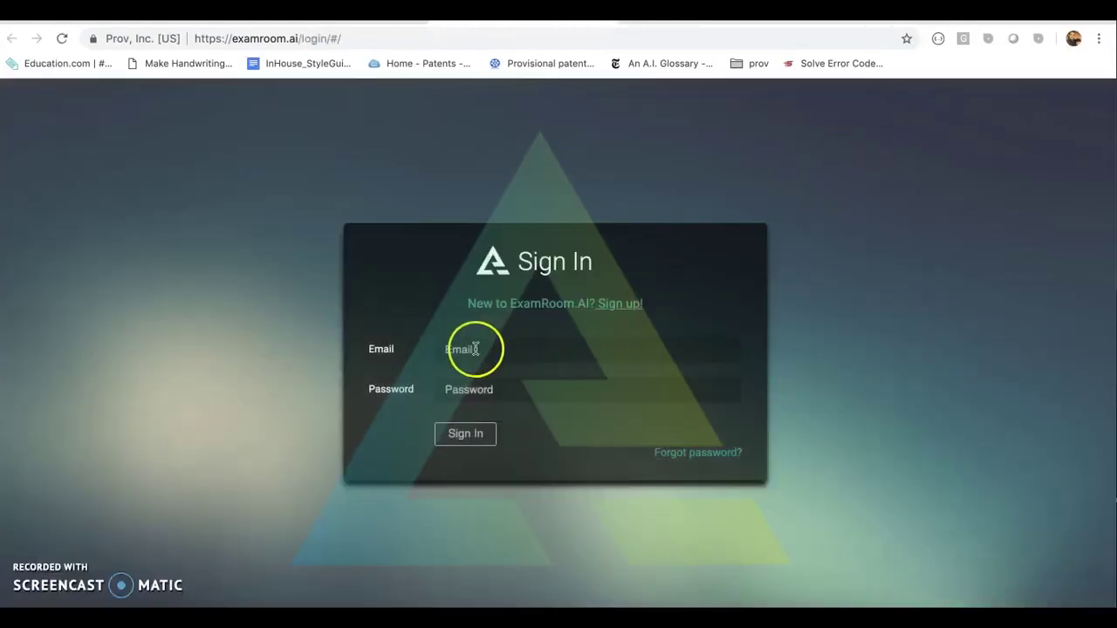
left_click(475, 350)
type("dem")
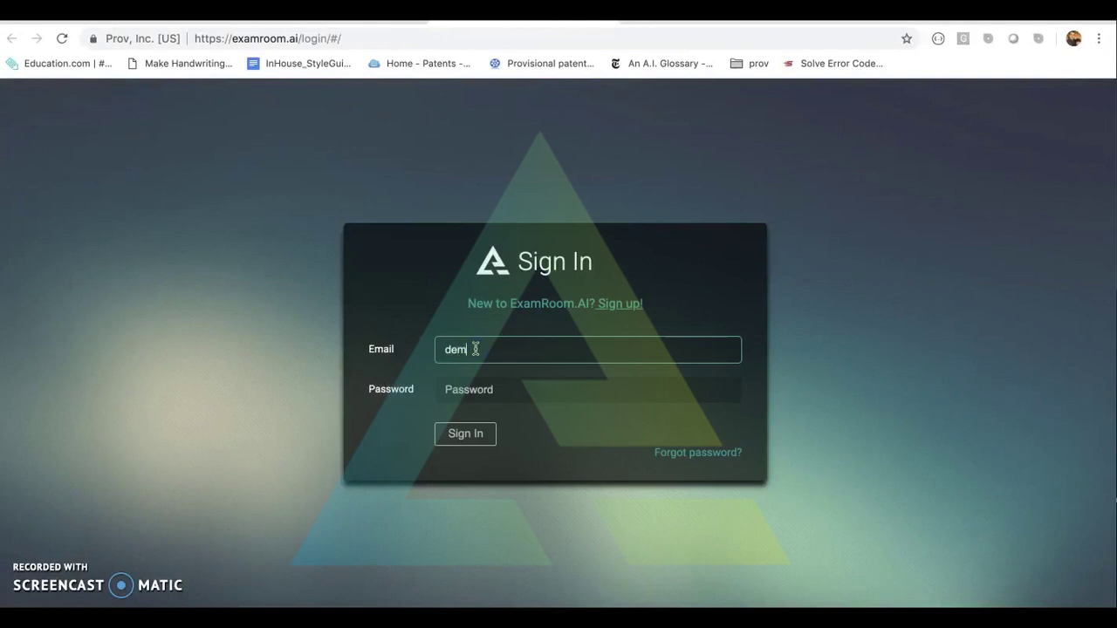
type("de")
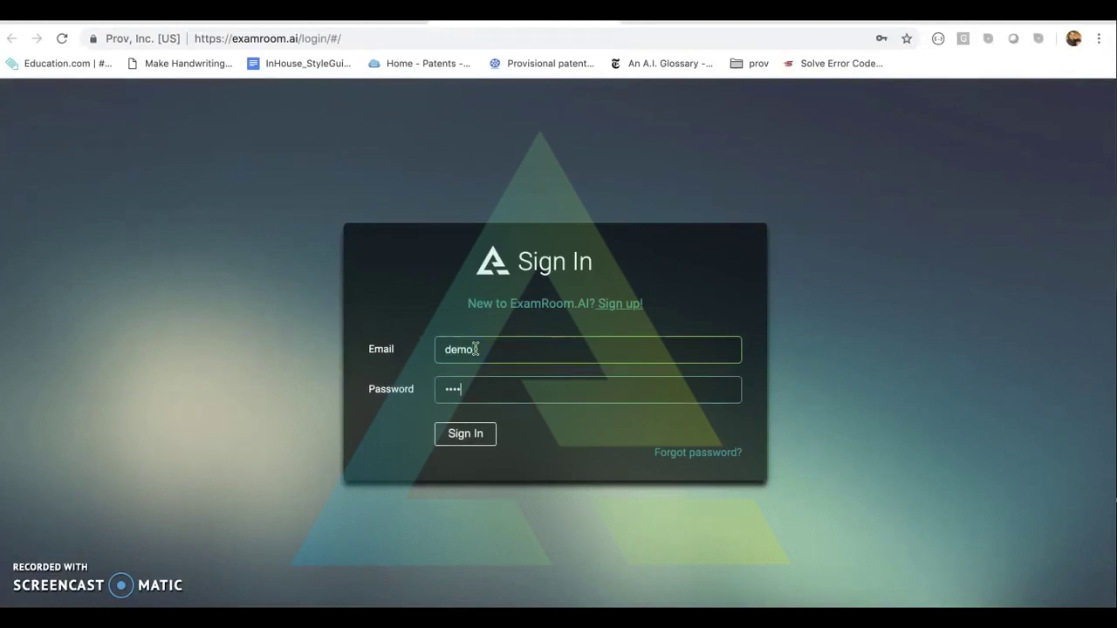
left_click(465, 434)
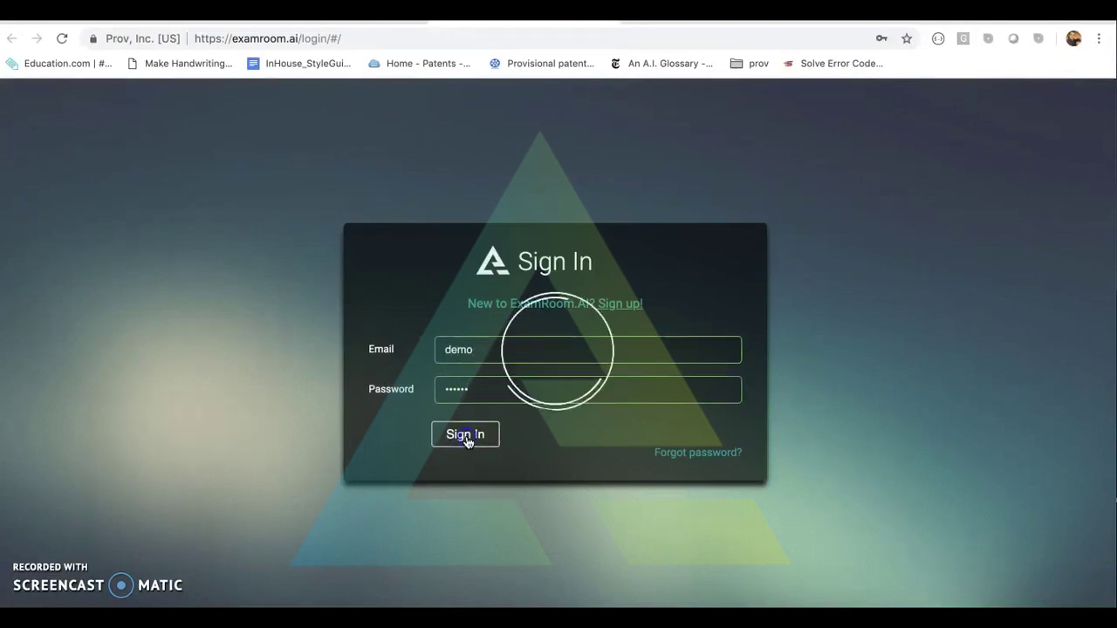
left_click(460, 438)
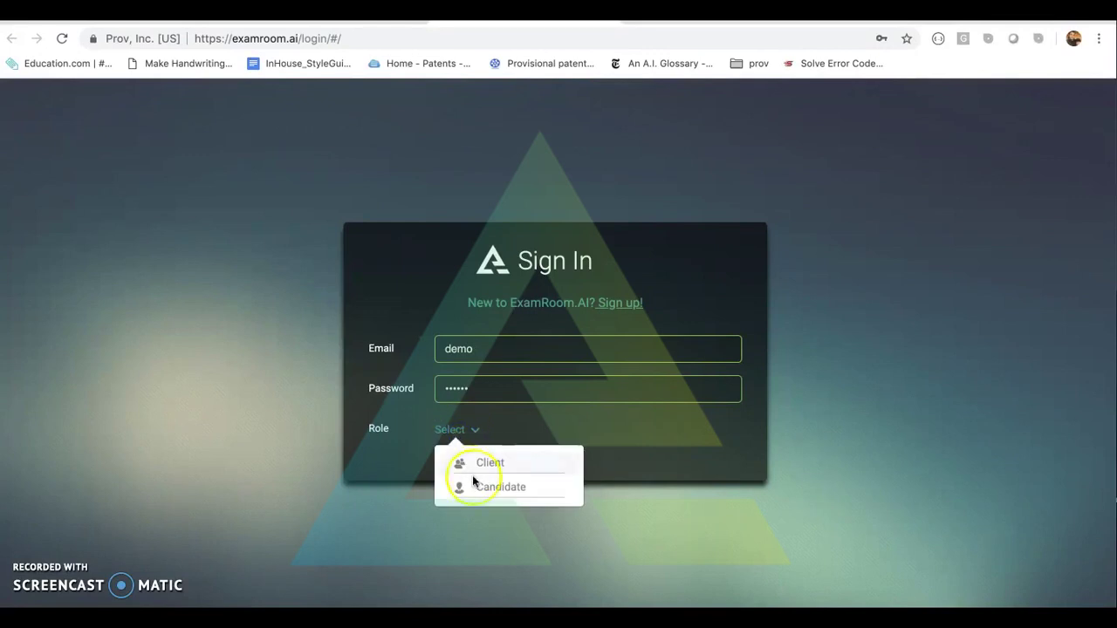
left_click(470, 488)
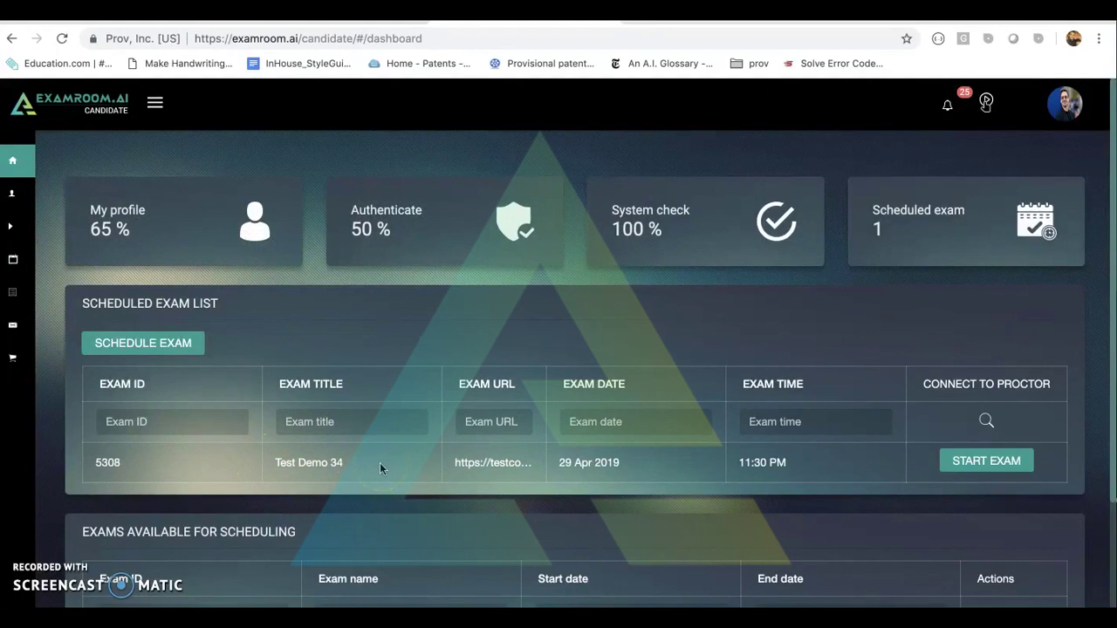
scroll(380, 463, "down", 3)
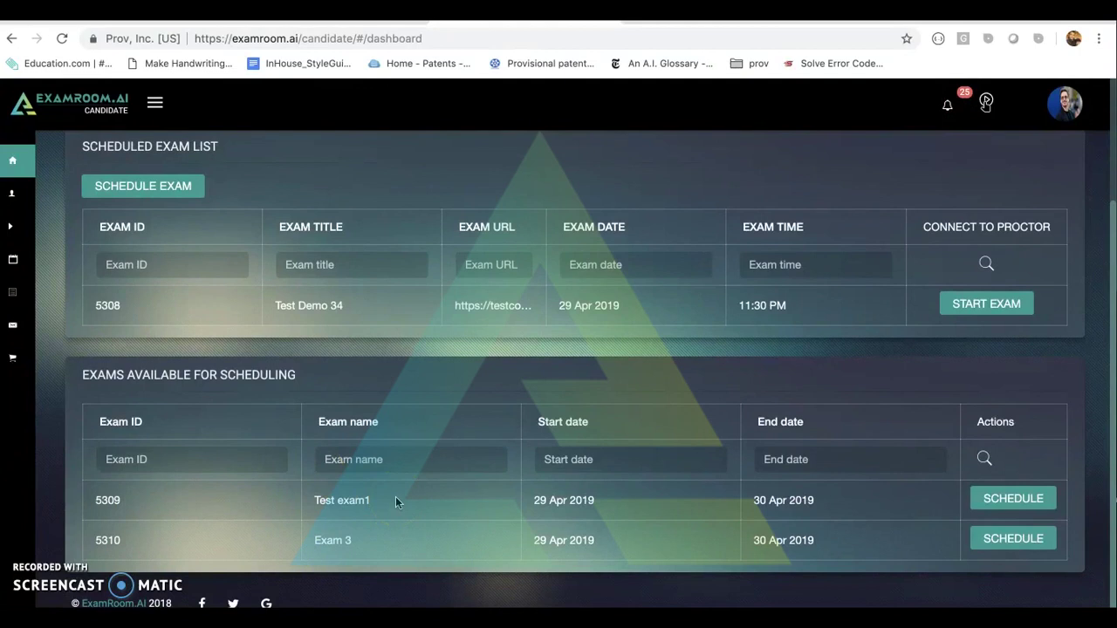
scroll(431, 407, "up", 2)
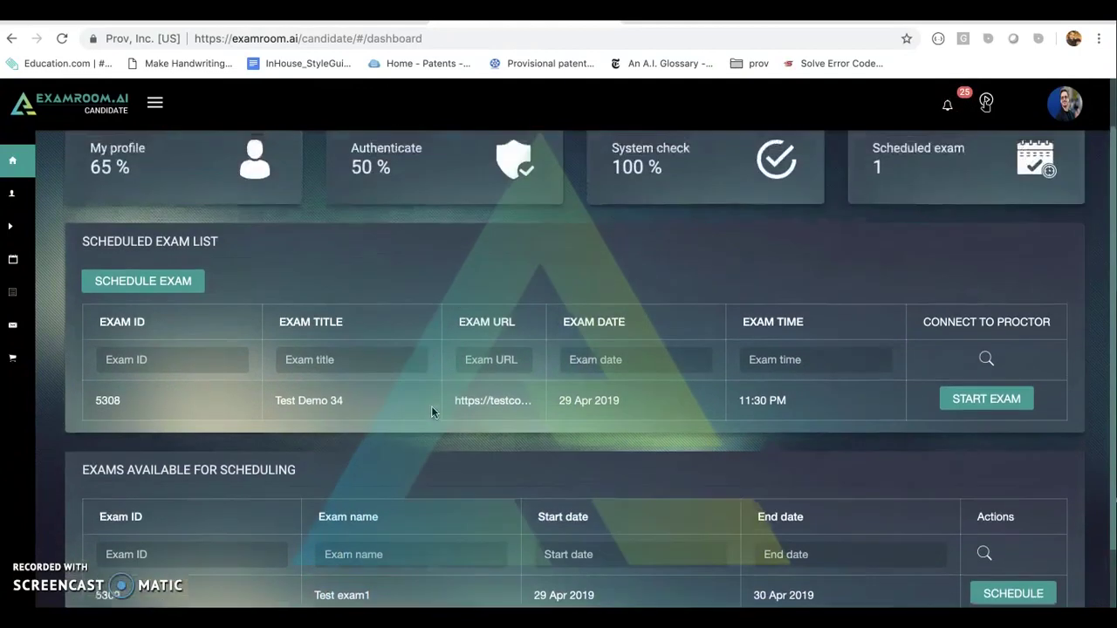
scroll(432, 406, "up", 2)
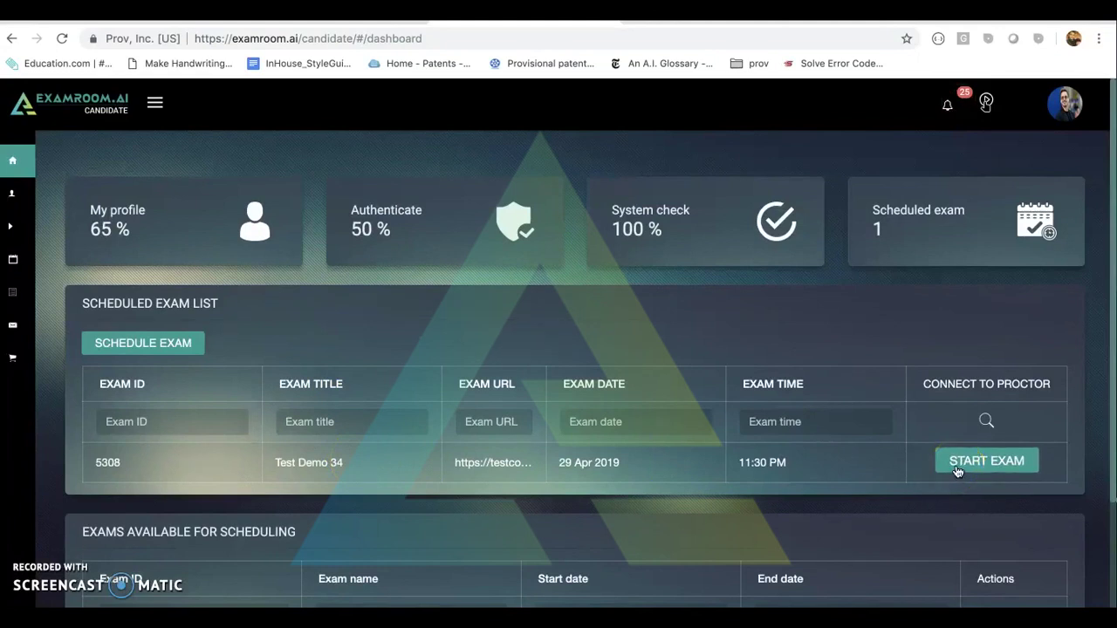
scroll(838, 487, "down", 1)
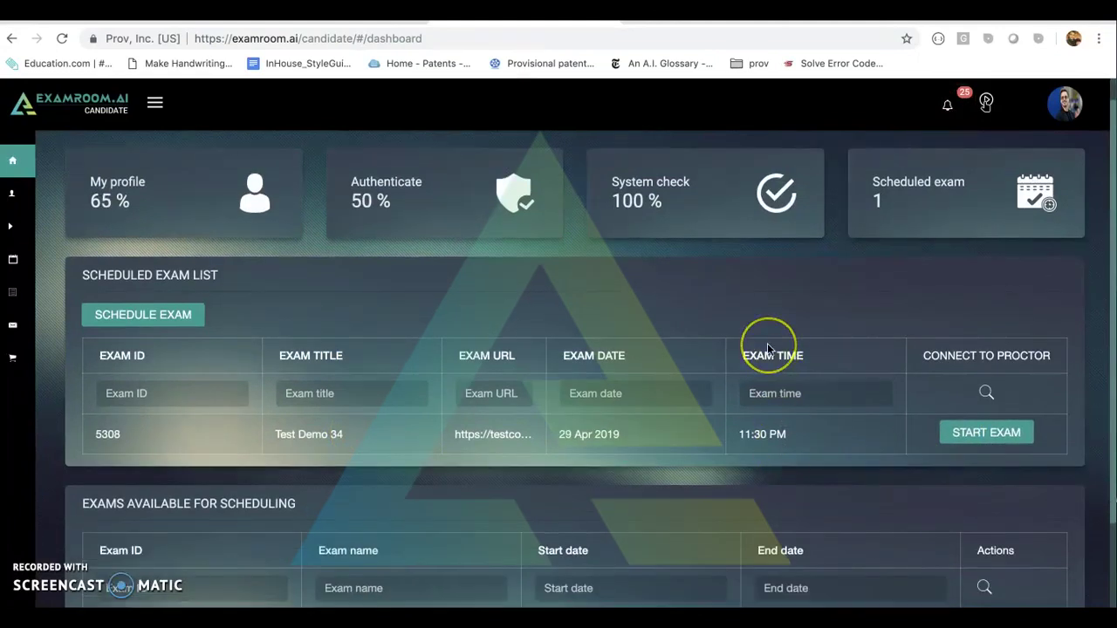